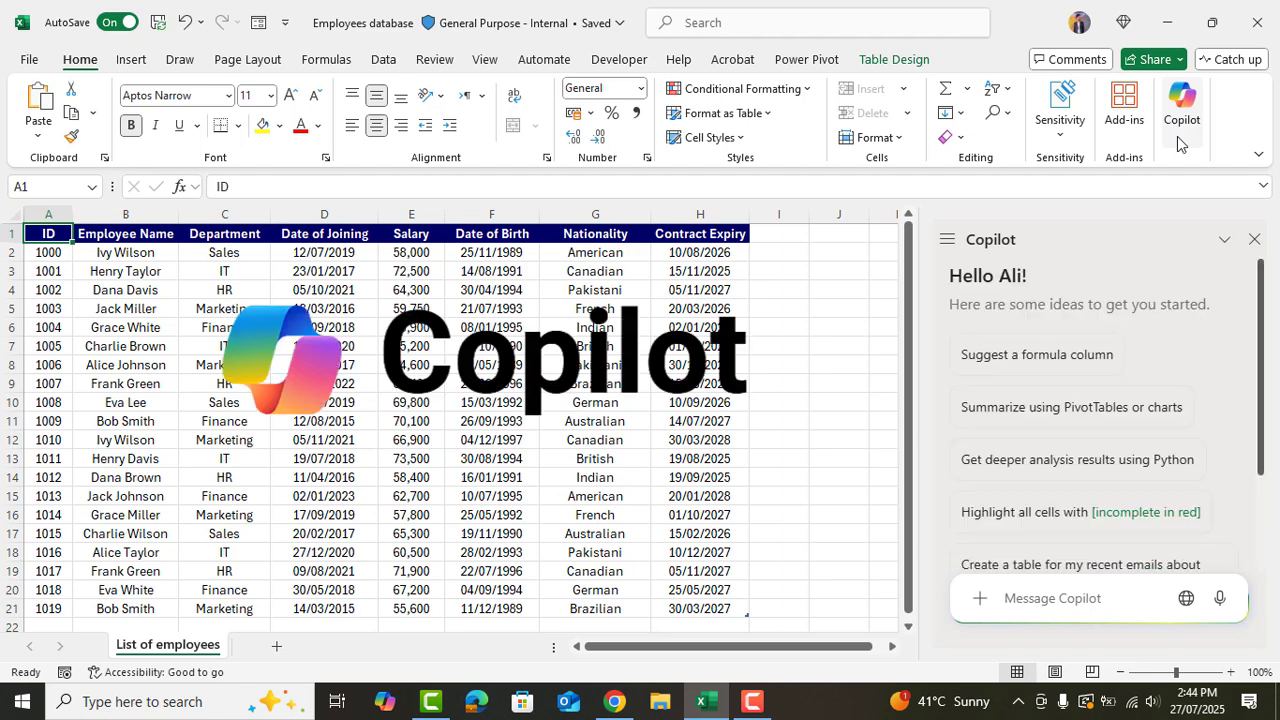
Step: Ask Copilot for an Age column beside Date of Birth and check the table's header row
text(add another column next to )
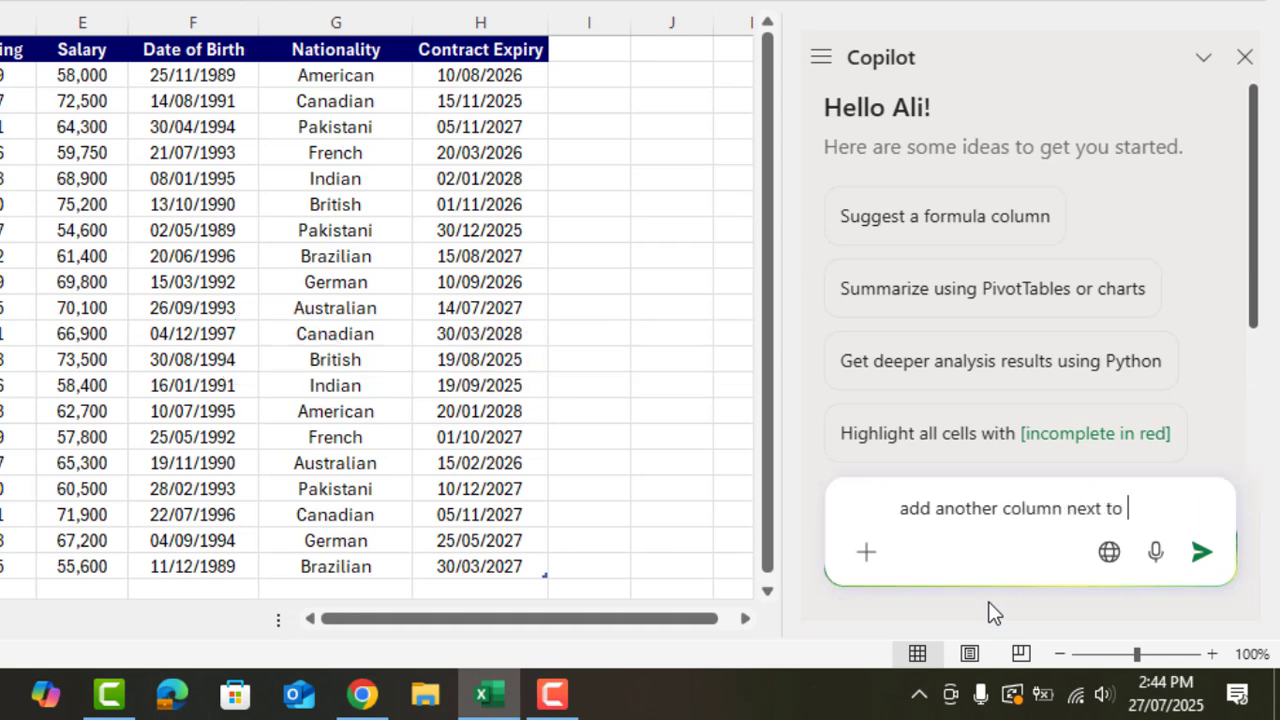
text(date of birth named as age and calculate age based on date of birth)
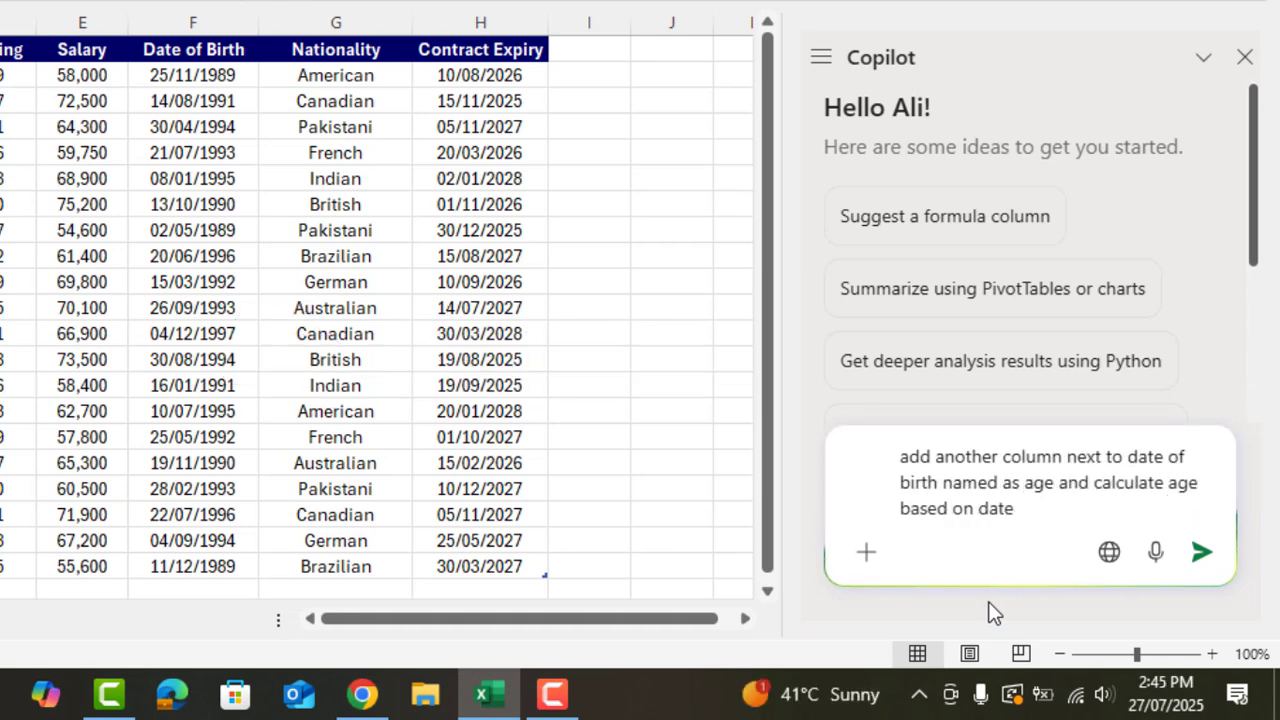
key(Return)
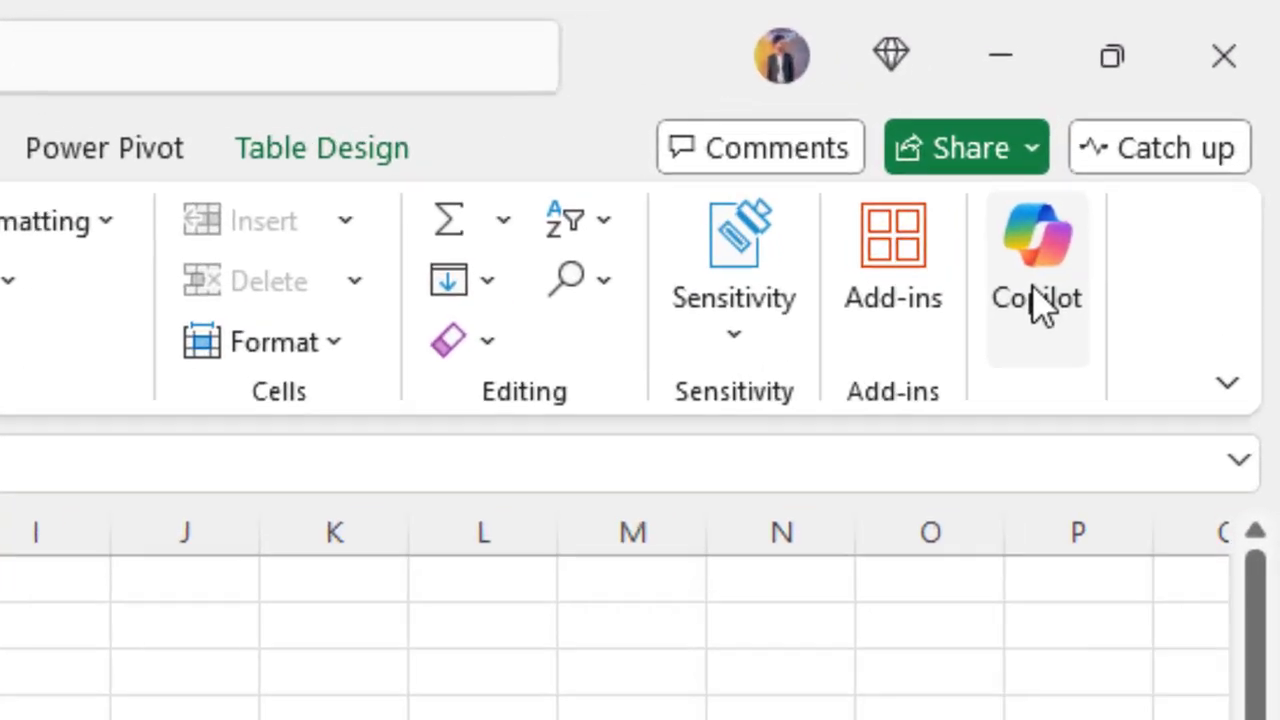
click(1182, 118)
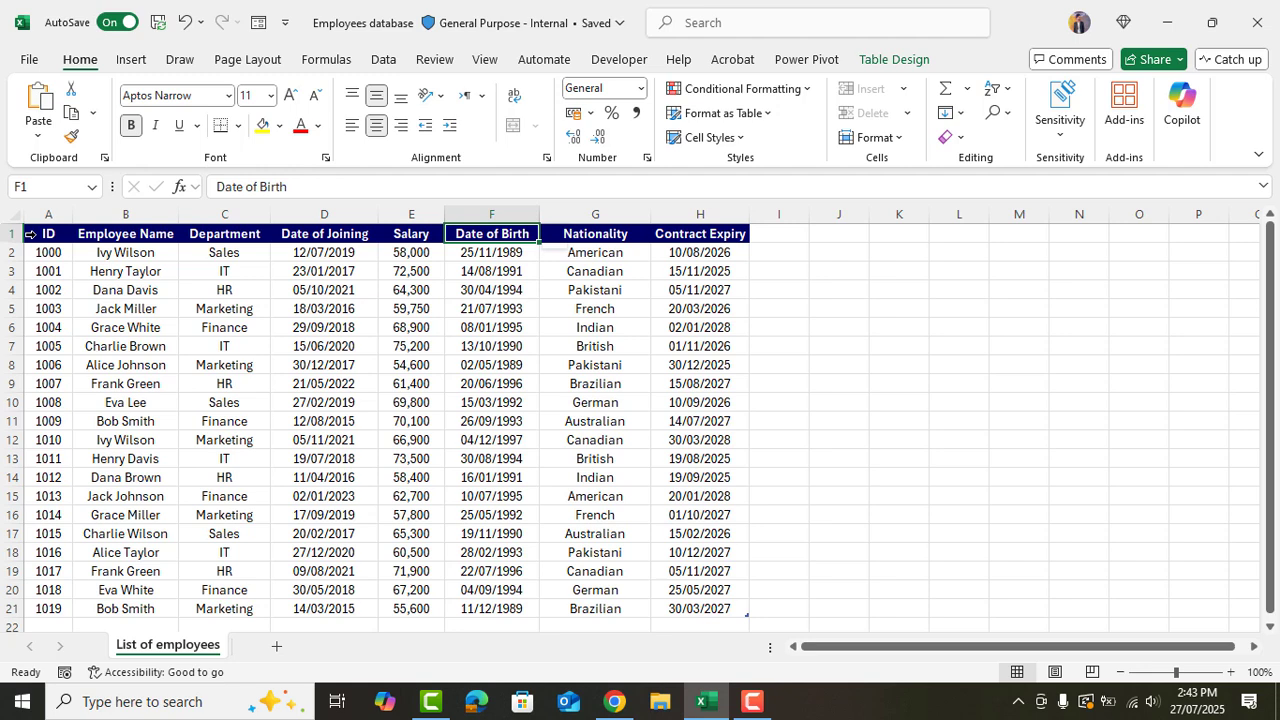
click(30, 234)
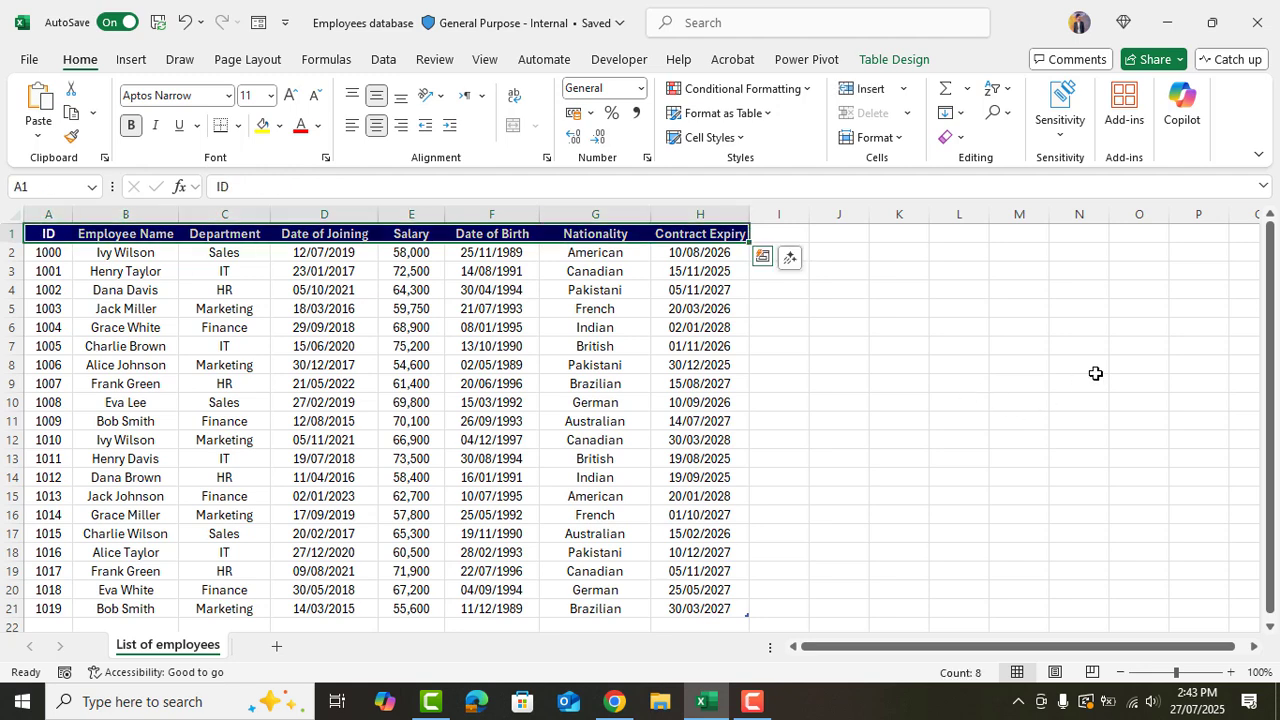
click(45, 233)
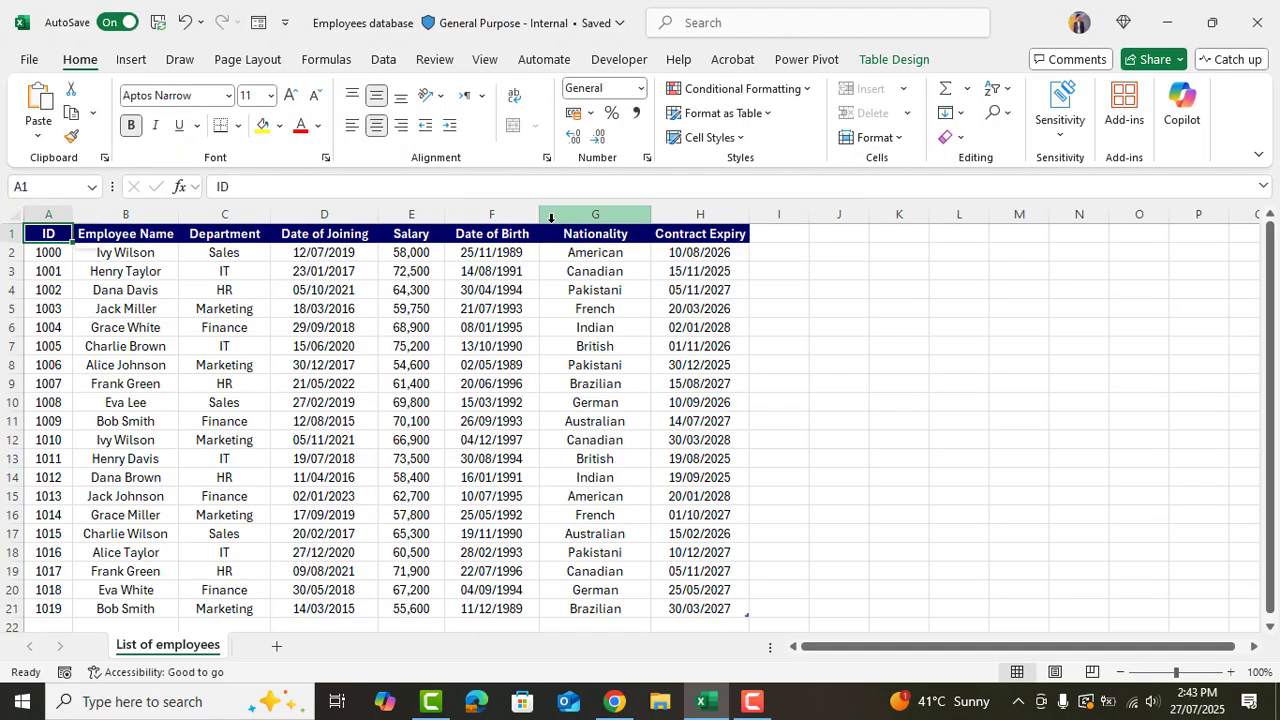
Step: Resend the Age-column request to Copilot and review its DATEDIF-based proposal
click(1182, 105)
text(add )
text(another column next to date)
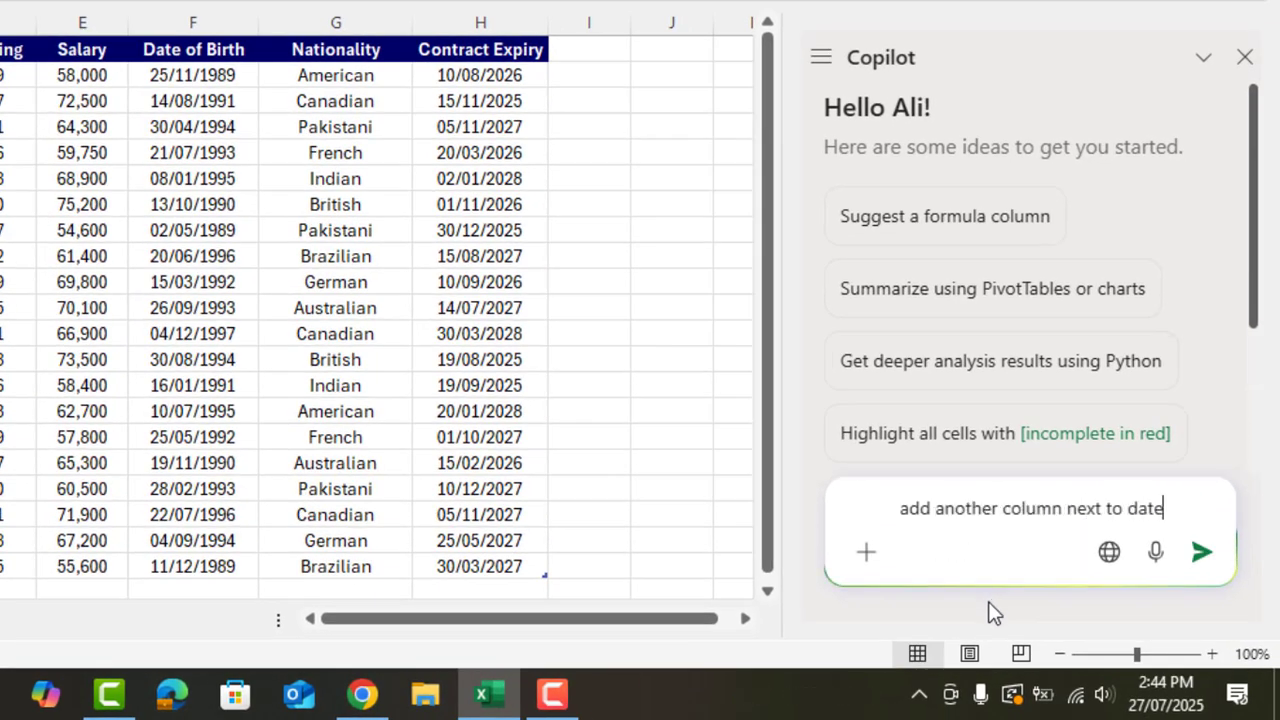
text( of birth named as age and calculate age based on date of birth)
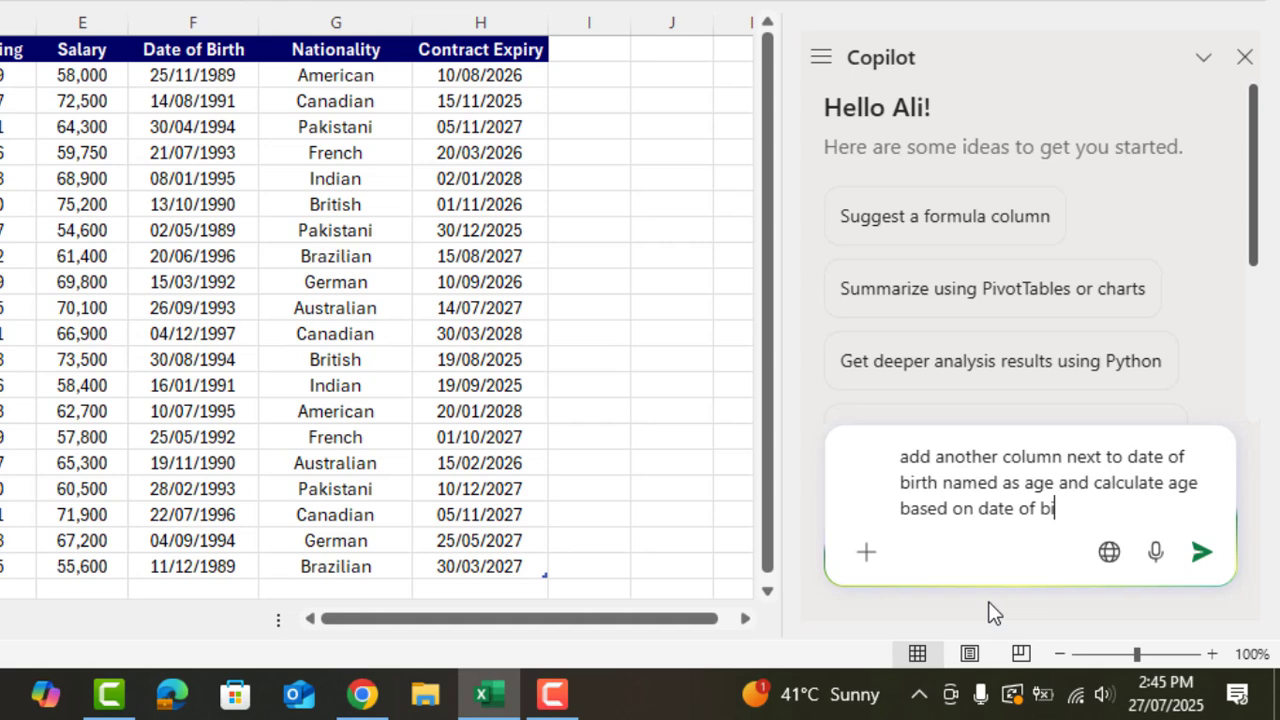
key(Return)
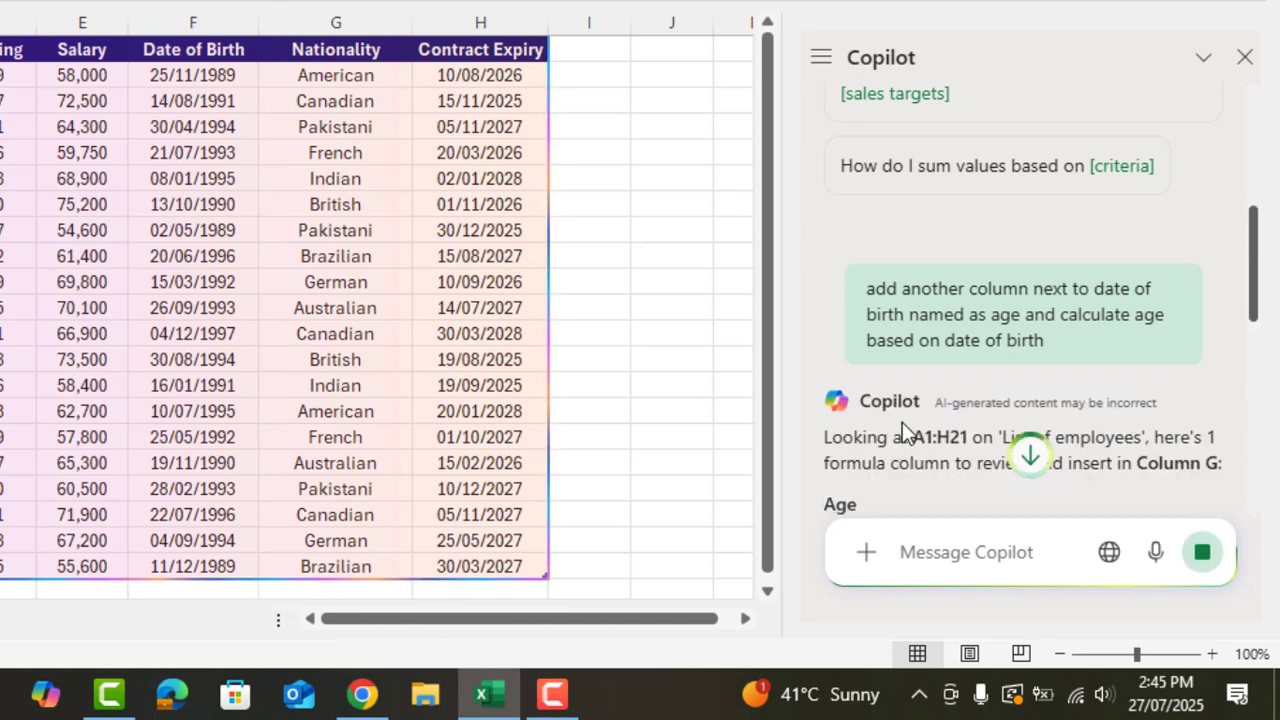
scroll(902, 422, down, 5)
scroll(940, 360, down, 4)
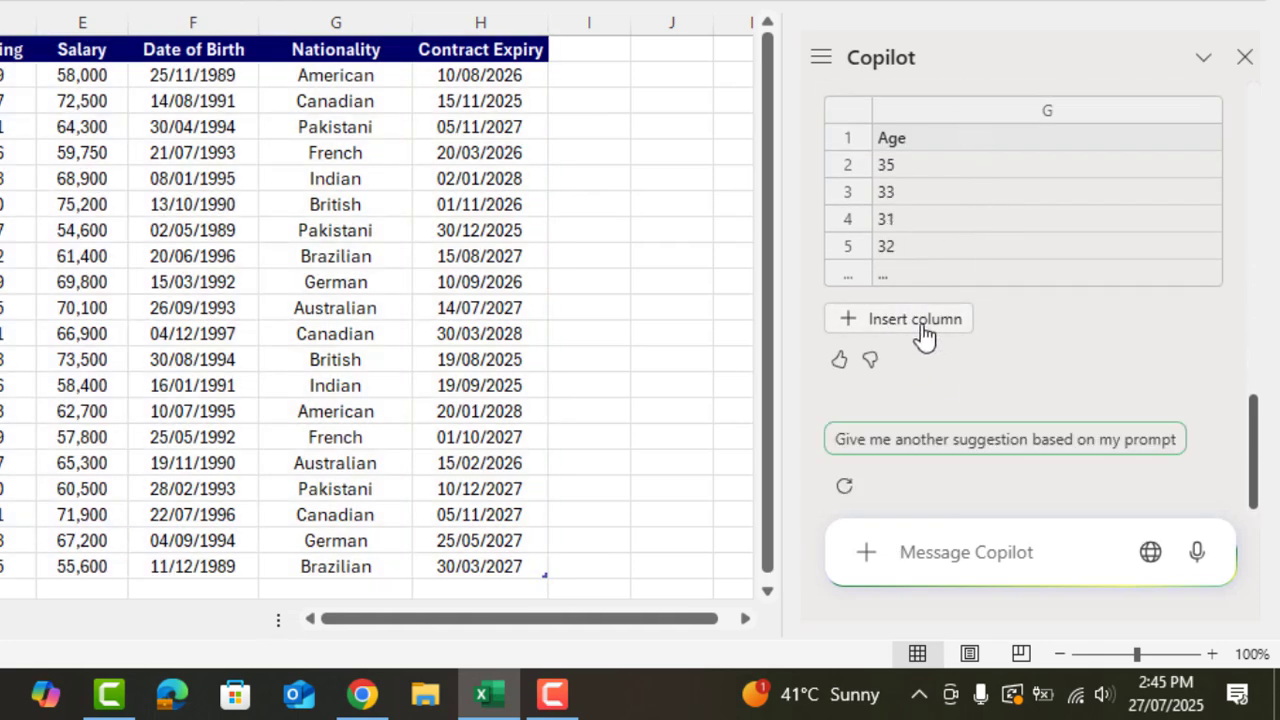
scroll(940, 210, up, 2)
scroll(910, 250, down, 3)
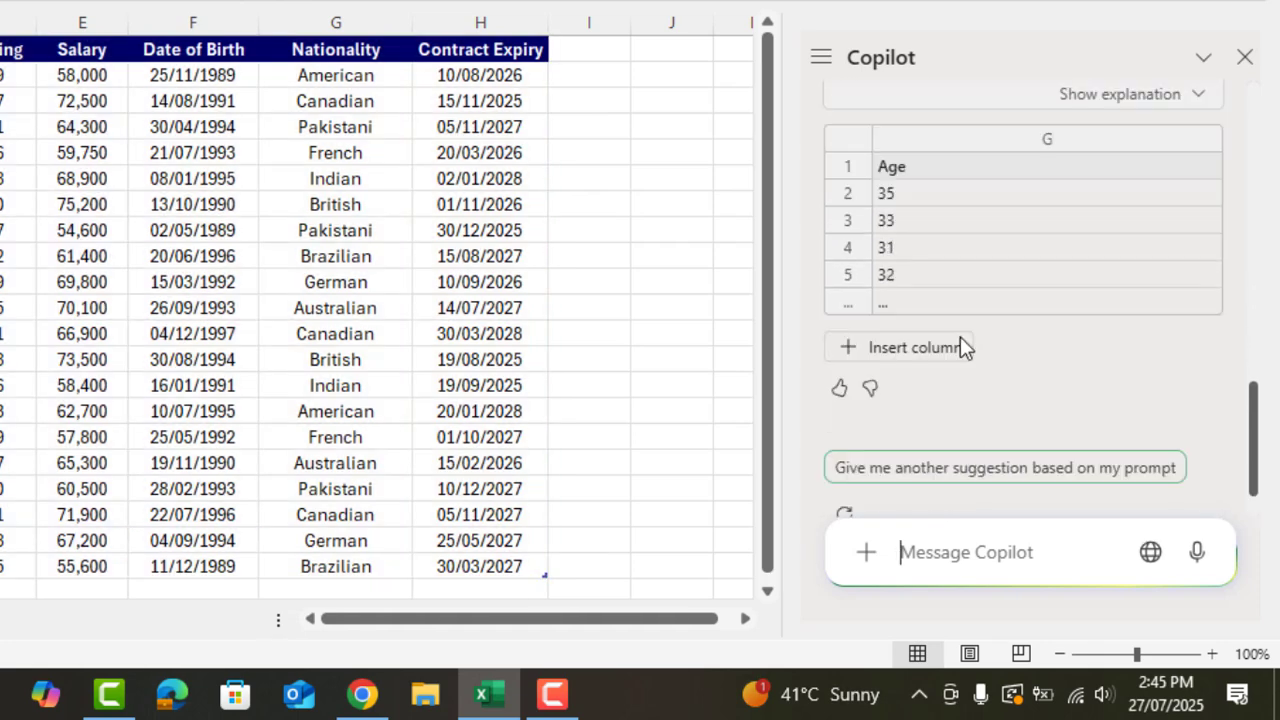
Step: Insert Copilot's Age column as column G, widen it, and select G2:G21 to verify the DATEDIF formula
click(917, 320)
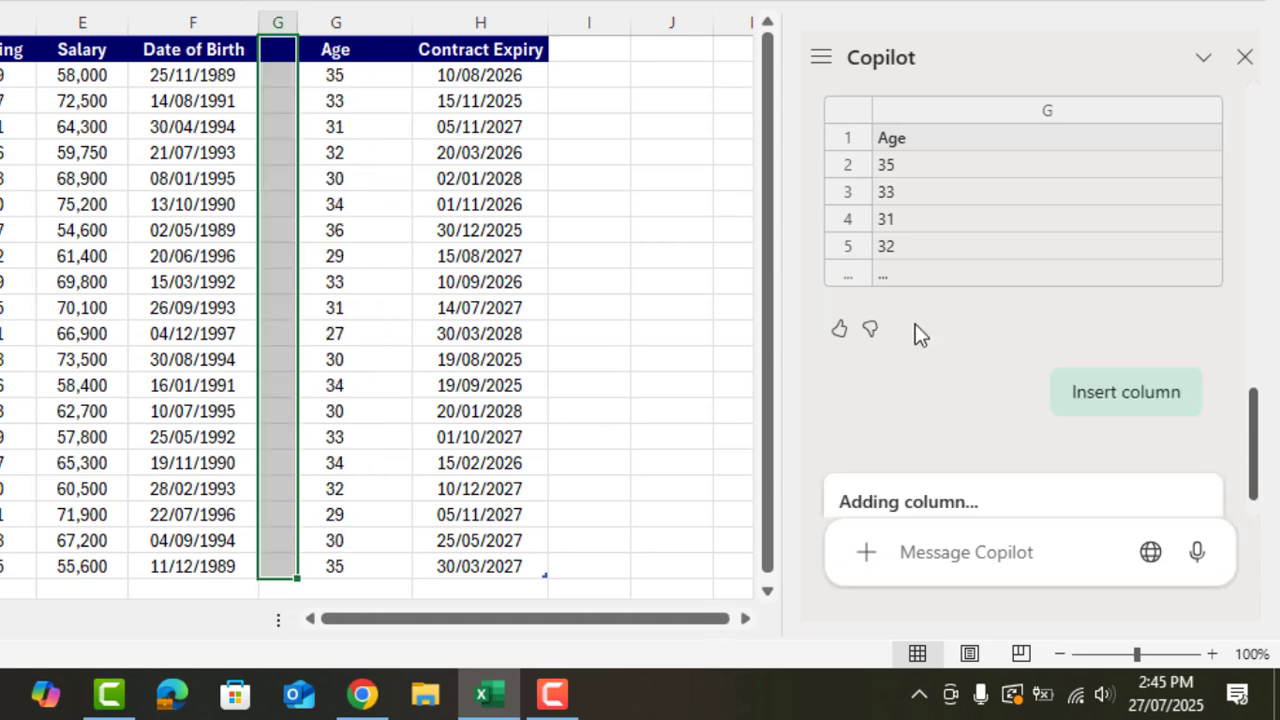
drag(299, 27, 315, 27)
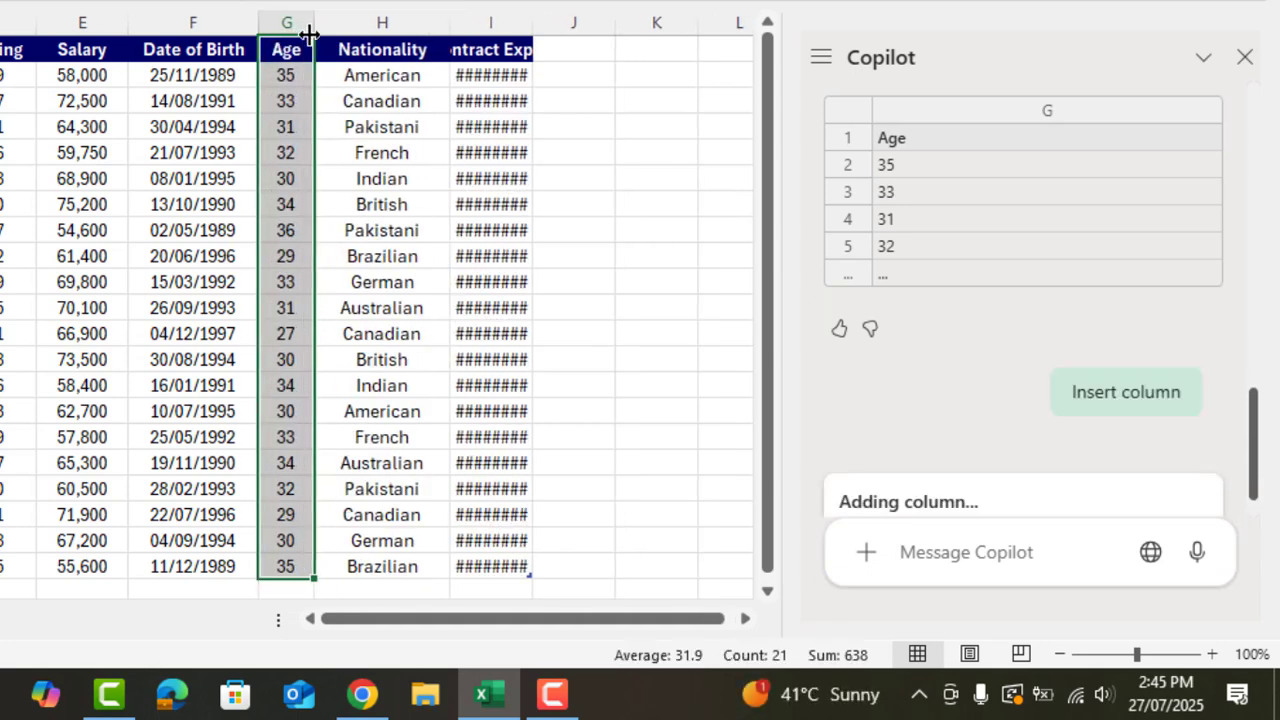
drag(300, 78, 268, 230)
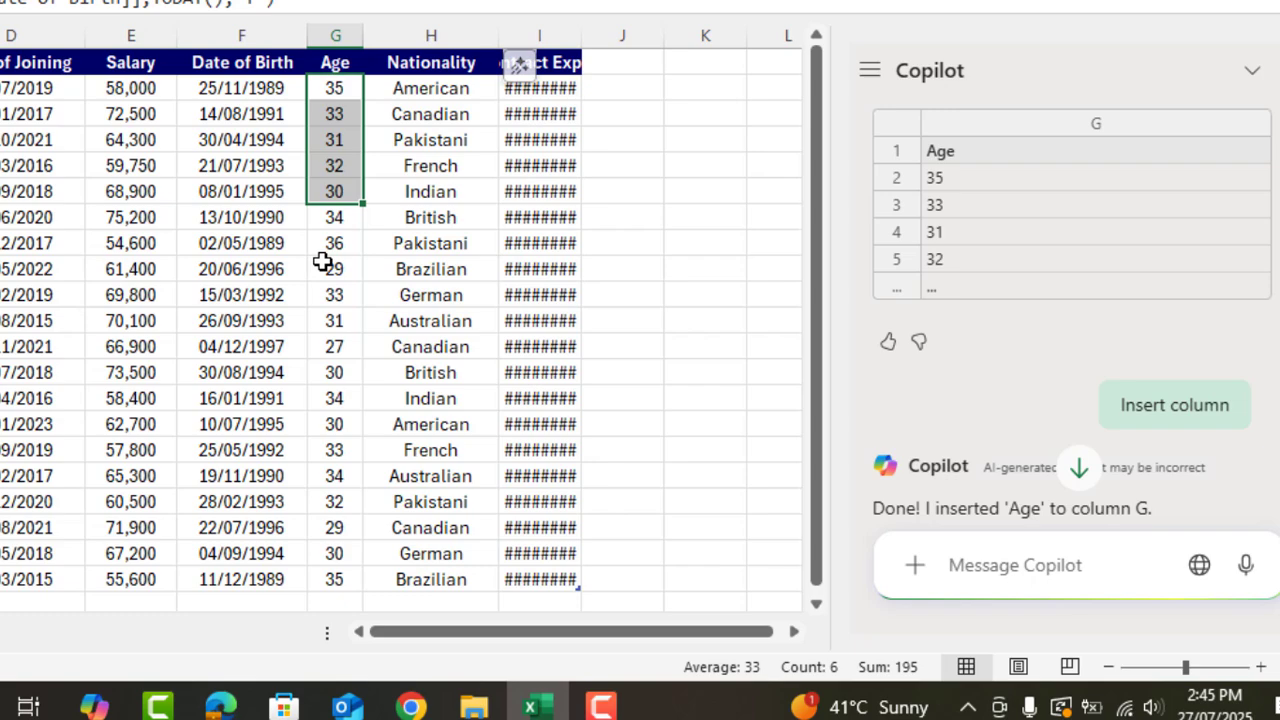
drag(322, 262, 332, 605)
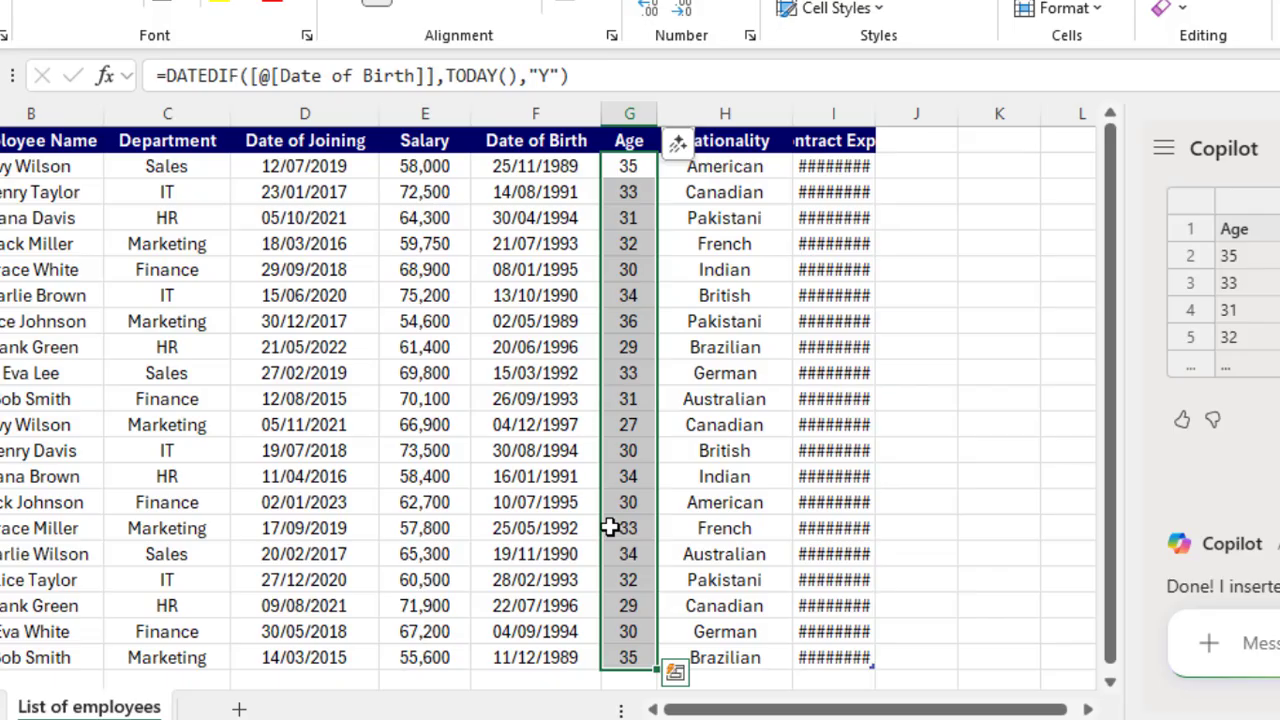
Step: Ask Copilot to highlight Contract Expiry cells for contracts expiring this year
click(538, 140)
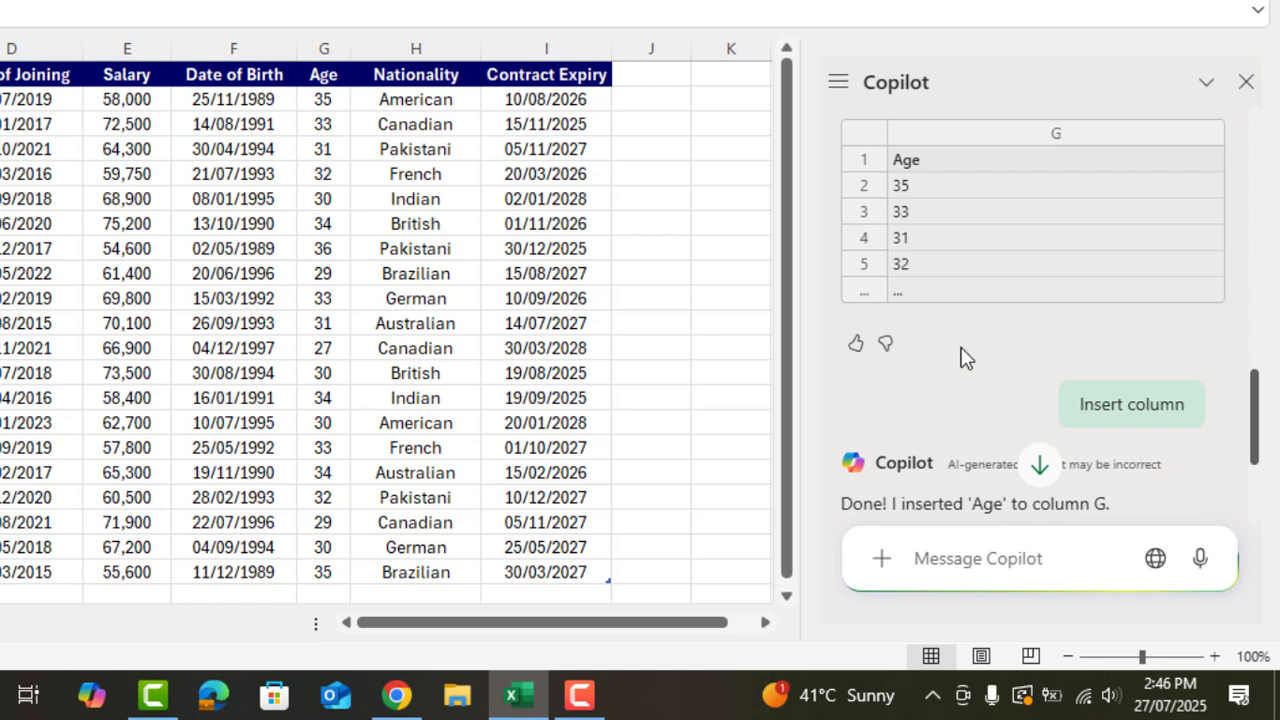
click(965, 558)
text(Highlight the )
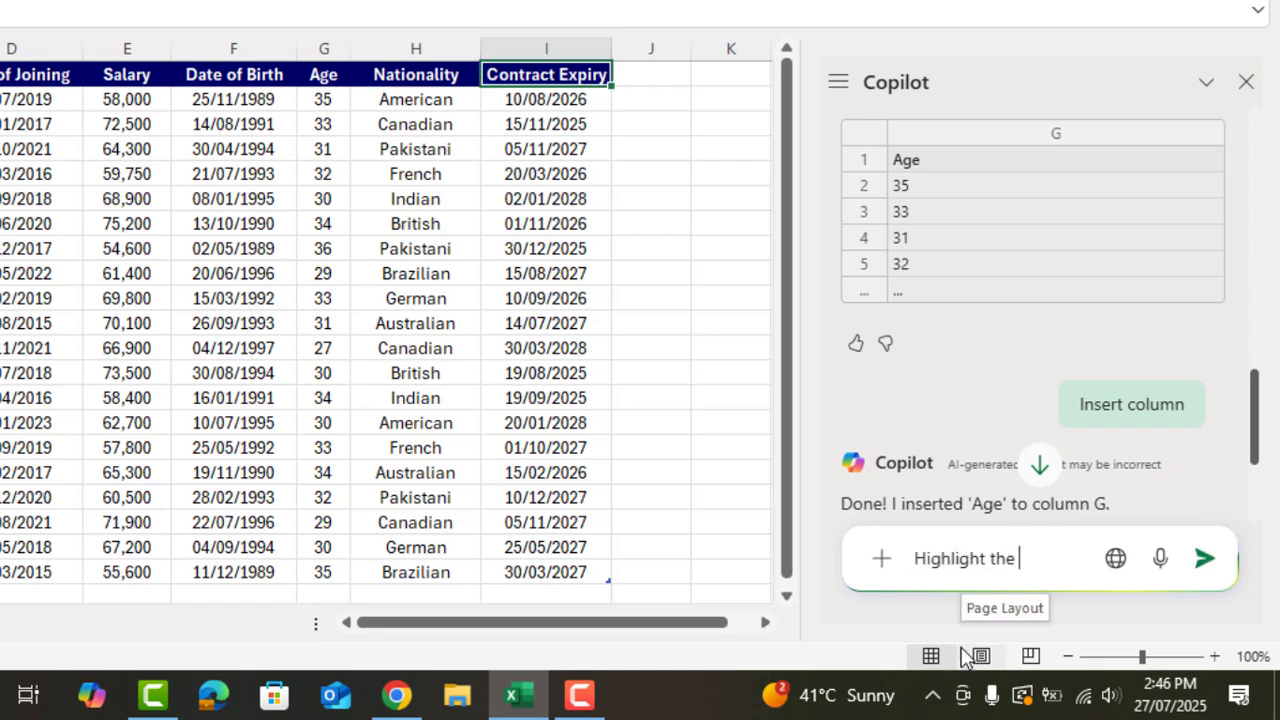
text(contract expiry cells if the contract is expring in)
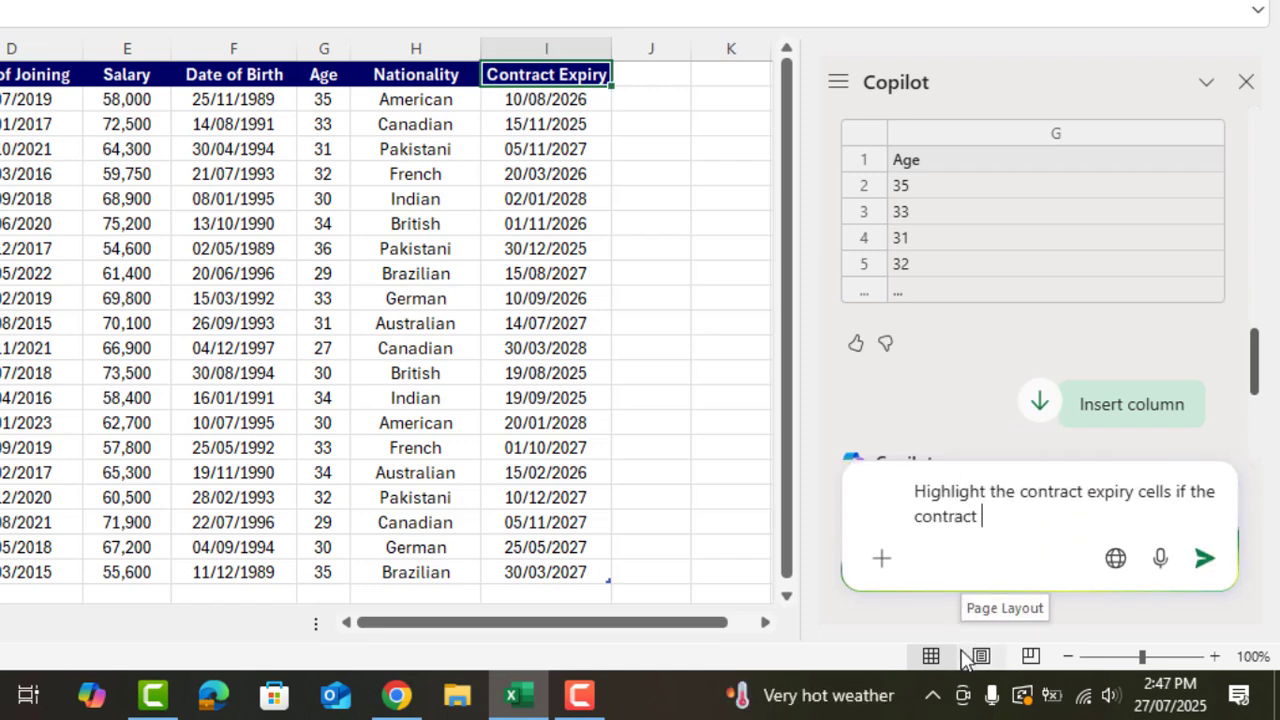
key(Return)
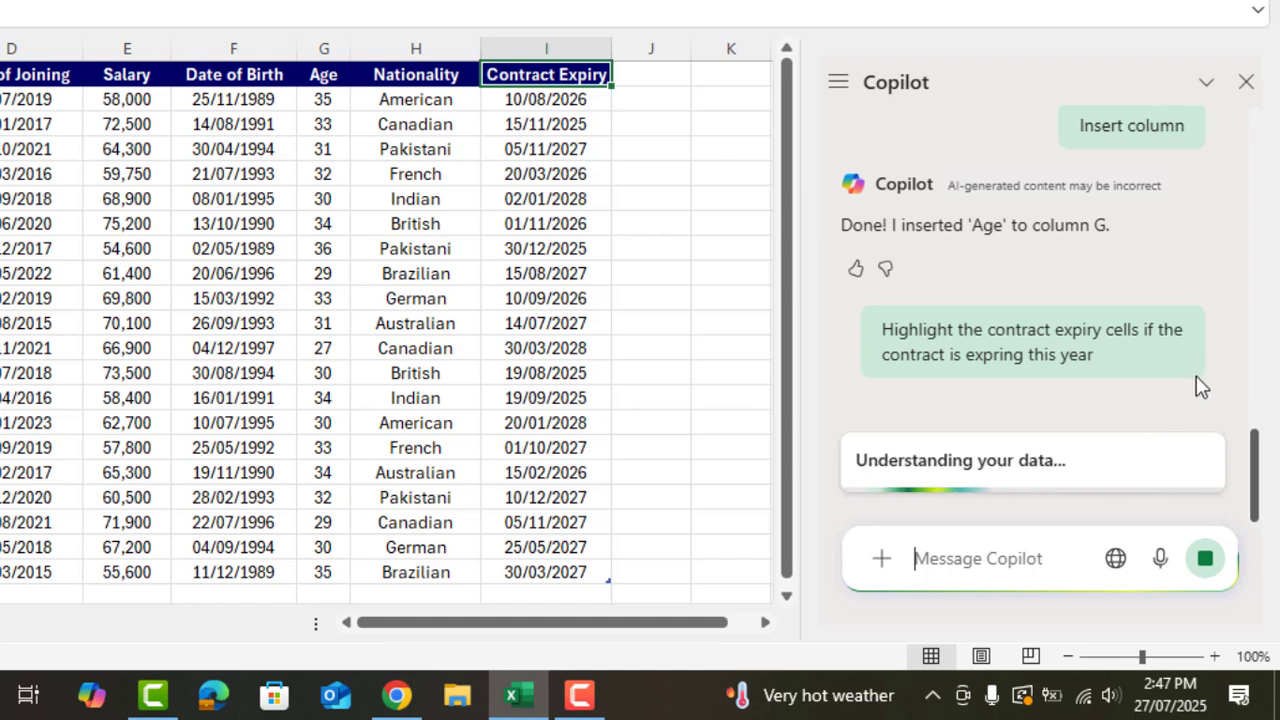
Step: Apply the yellow 2025 expiry highlight and draft a request to change it to light orange
scroll(1237, 400, down, 5)
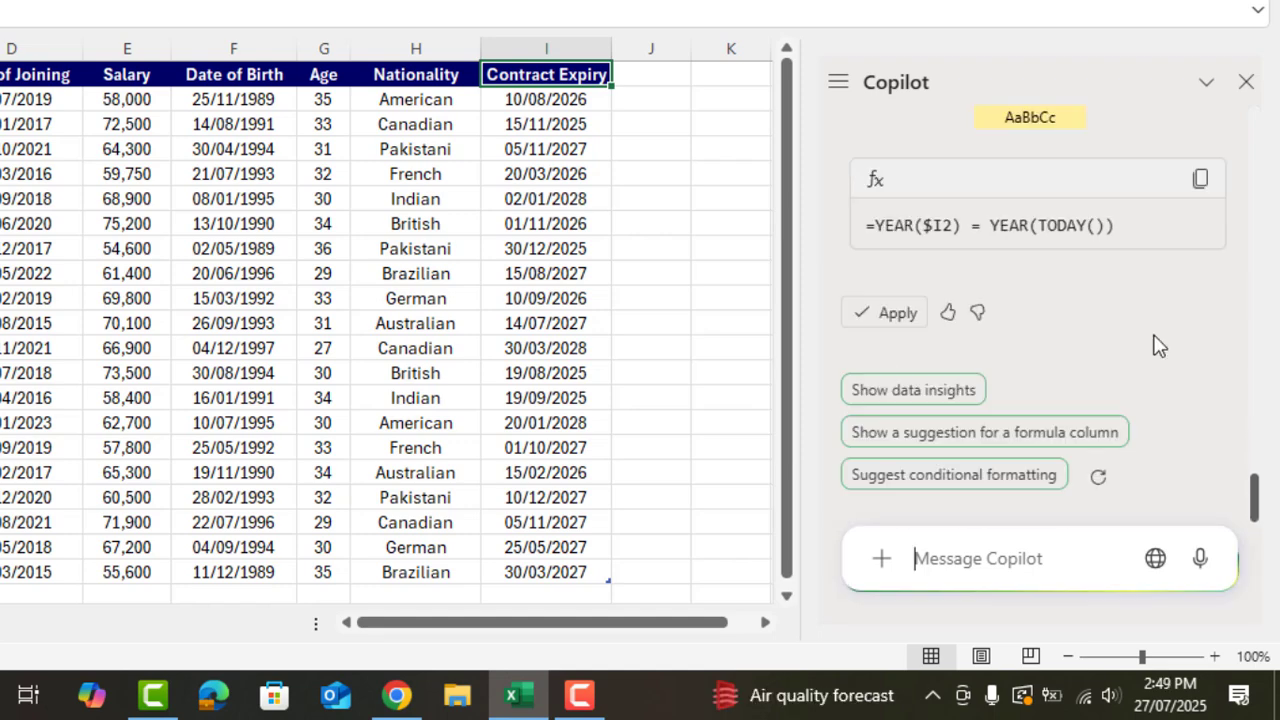
click(885, 312)
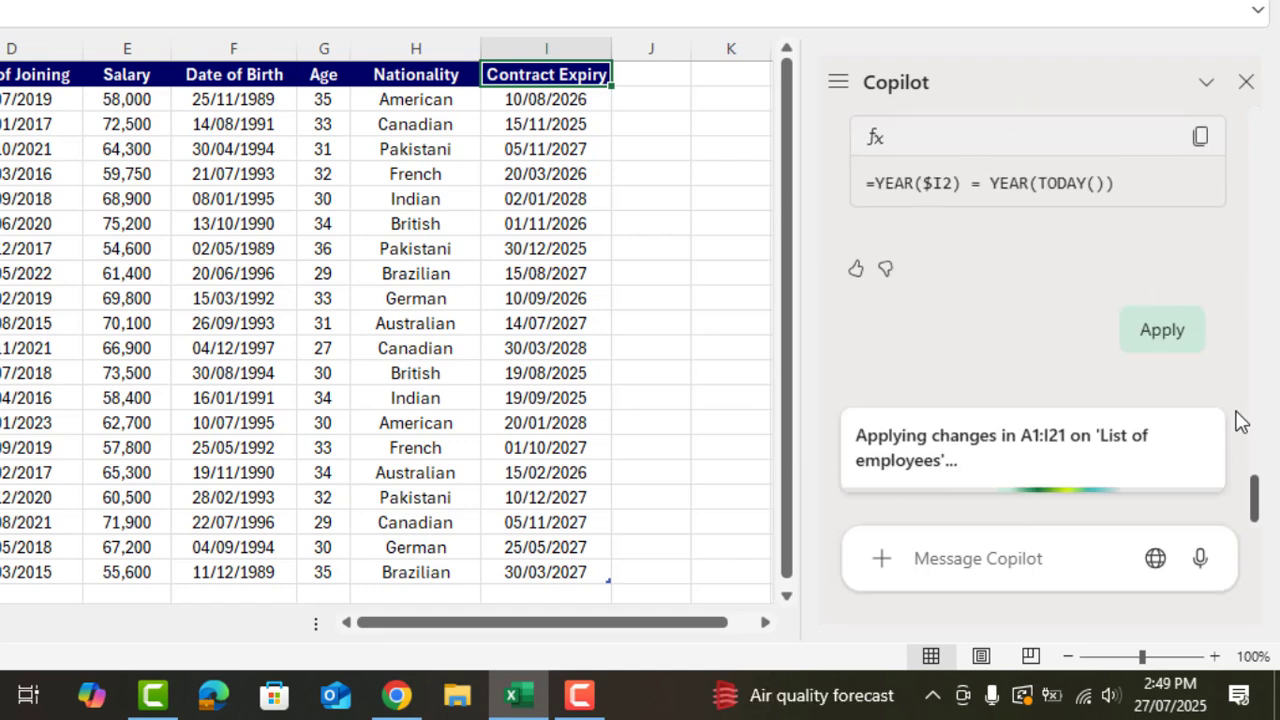
scroll(566, 409, down, 1)
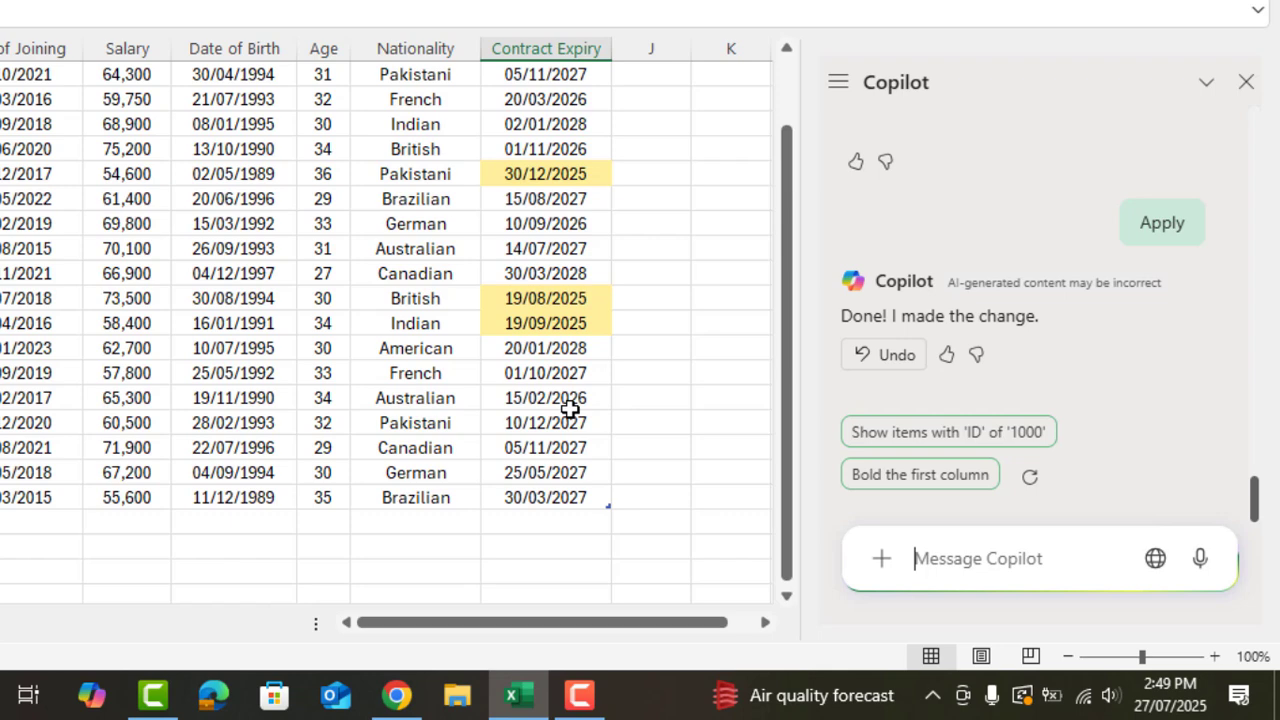
scroll(590, 200, up, 1)
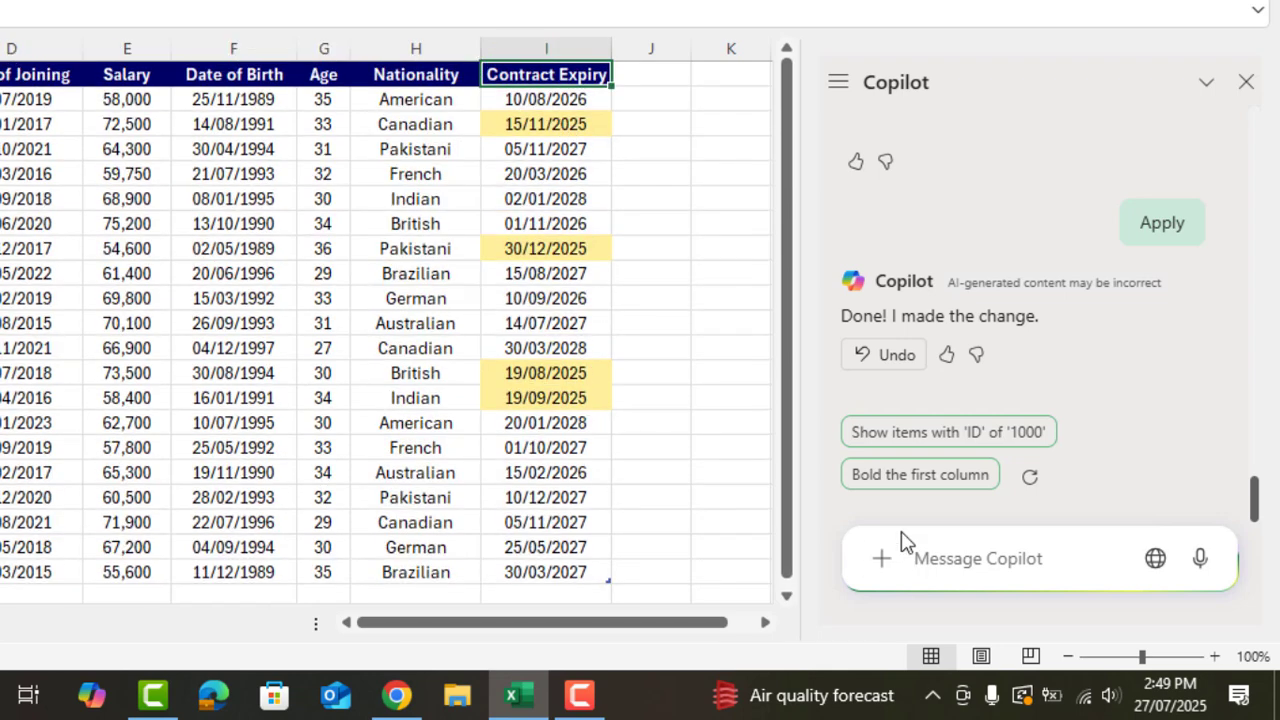
text(Change )
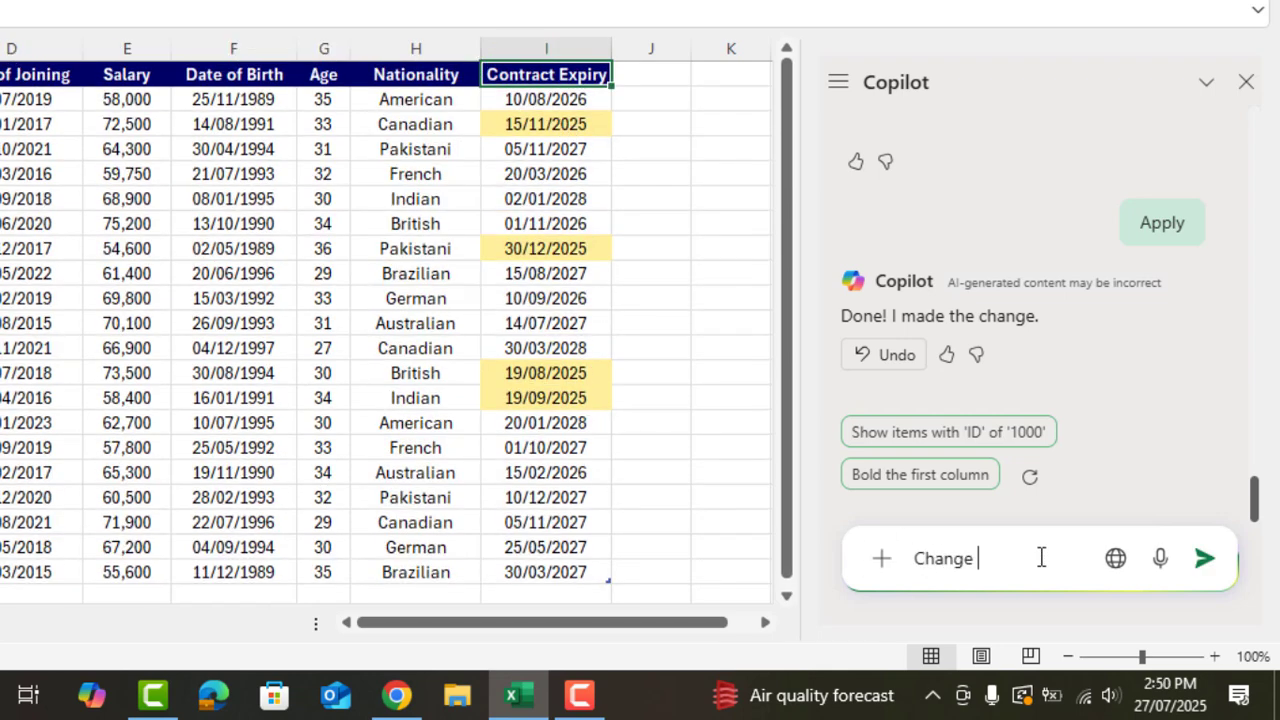
text(color to light orange)
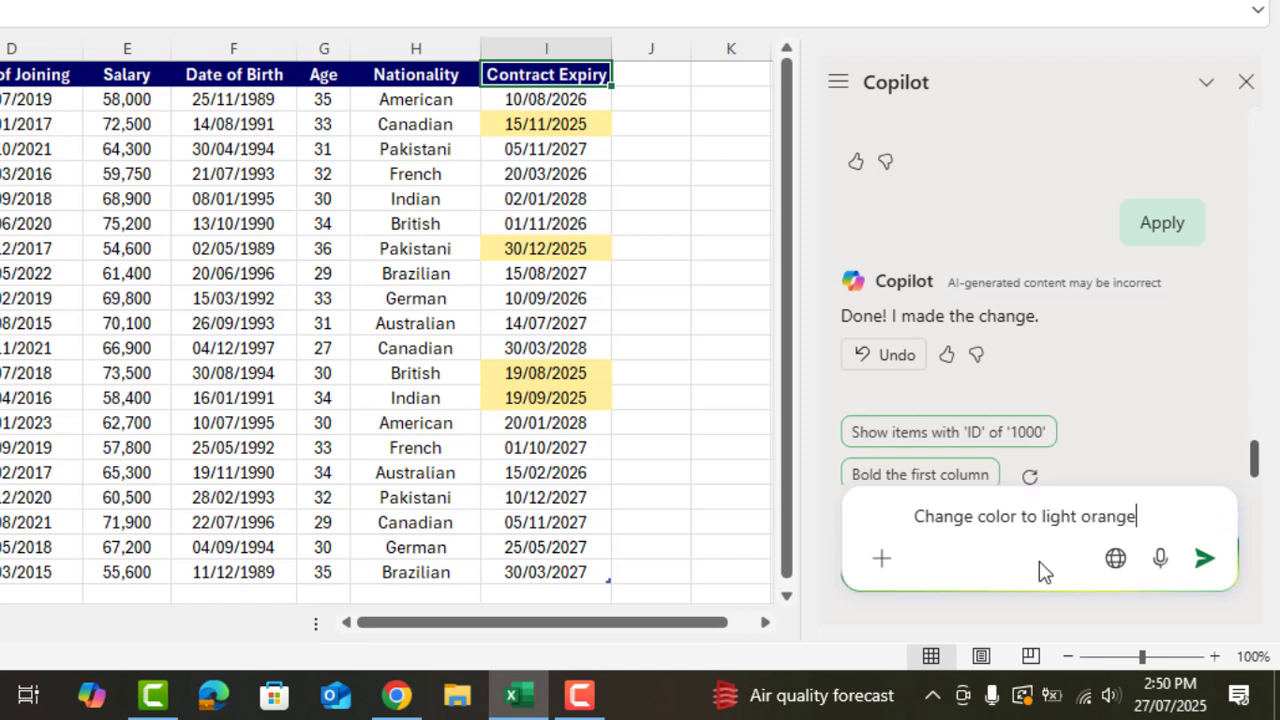
Step: Recolour the expiry highlight light orange, then switch to highlighting full rows for 2025 expiries
key(Return)
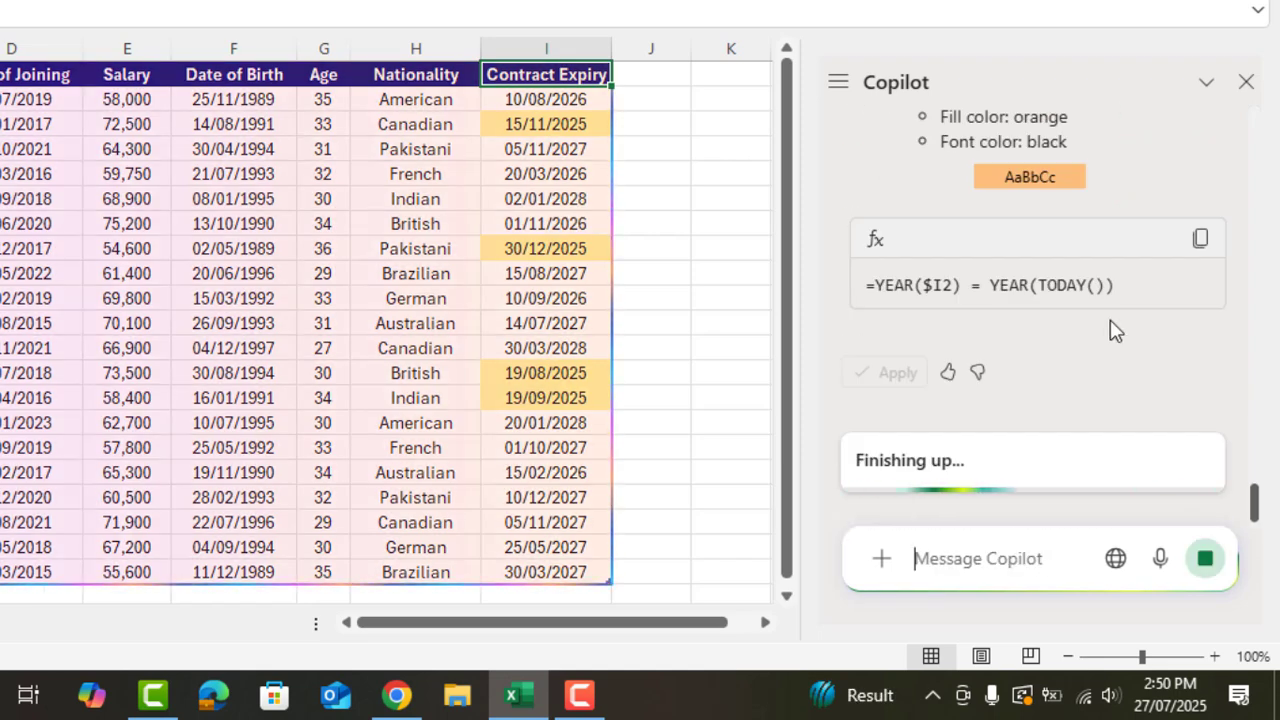
click(890, 360)
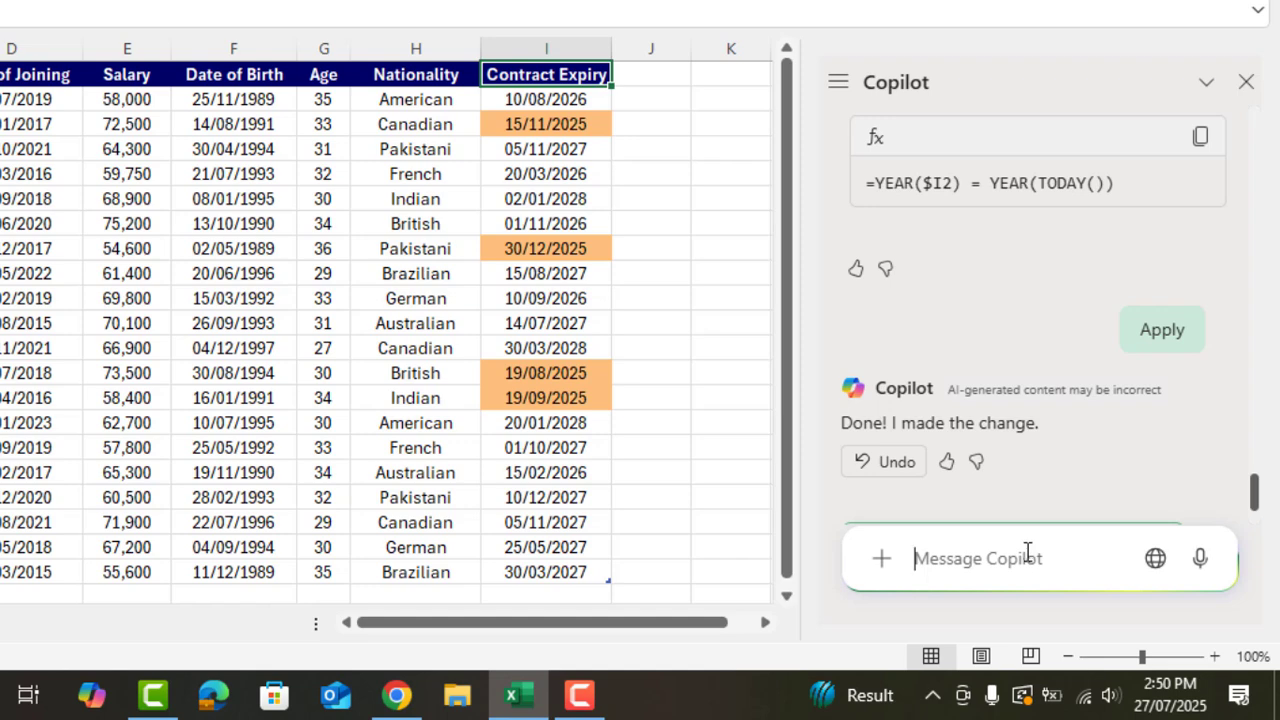
text(Can you highlight full row ins)
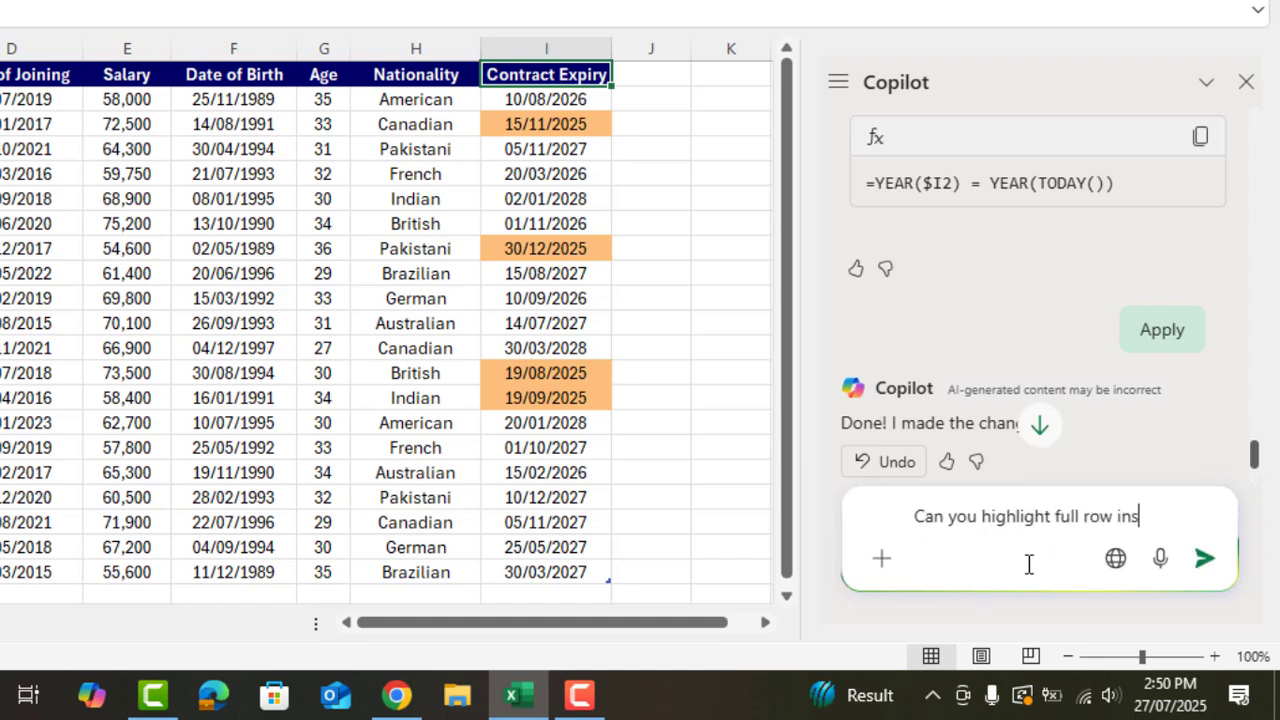
text(taed of cells)
key(Return)
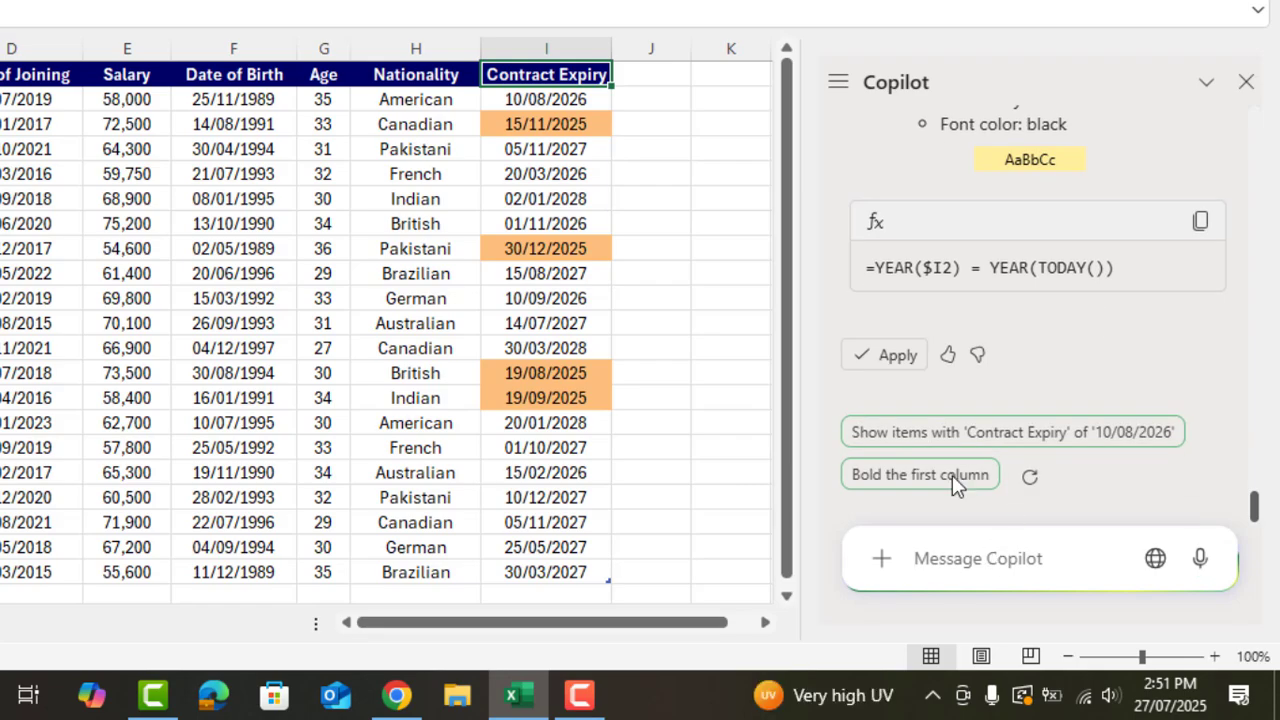
click(885, 355)
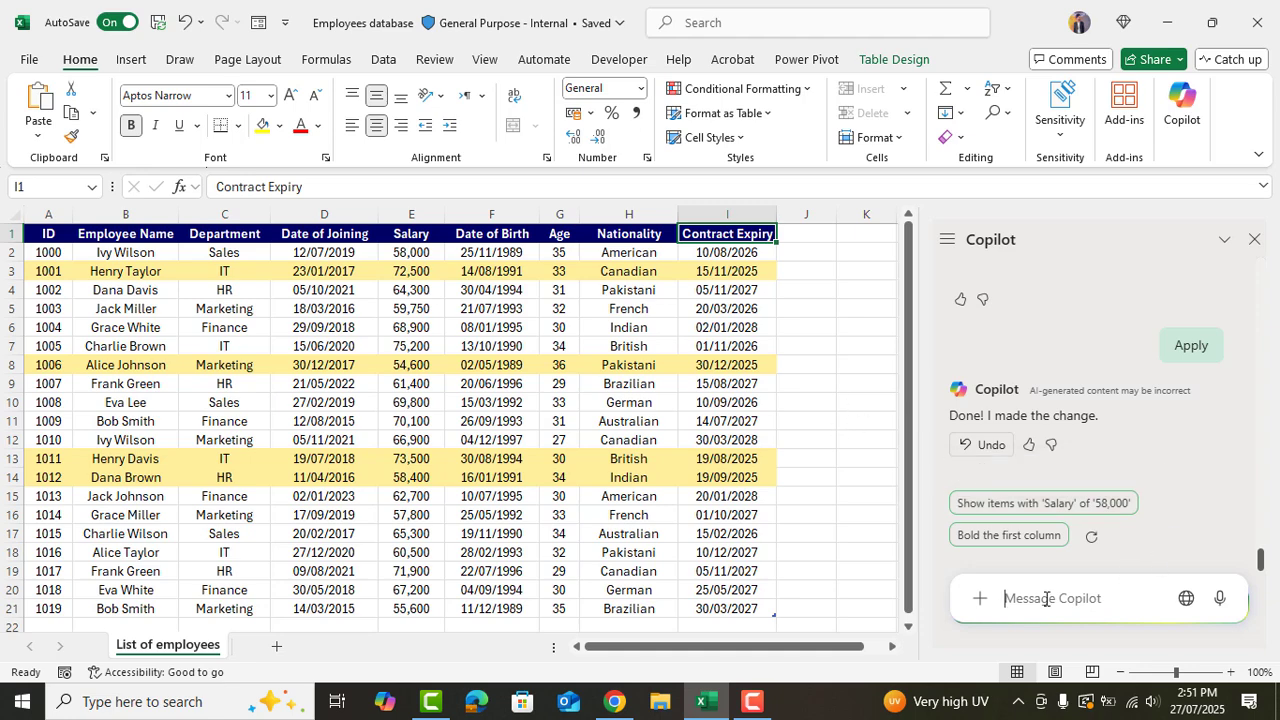
text(Filter list of emp)
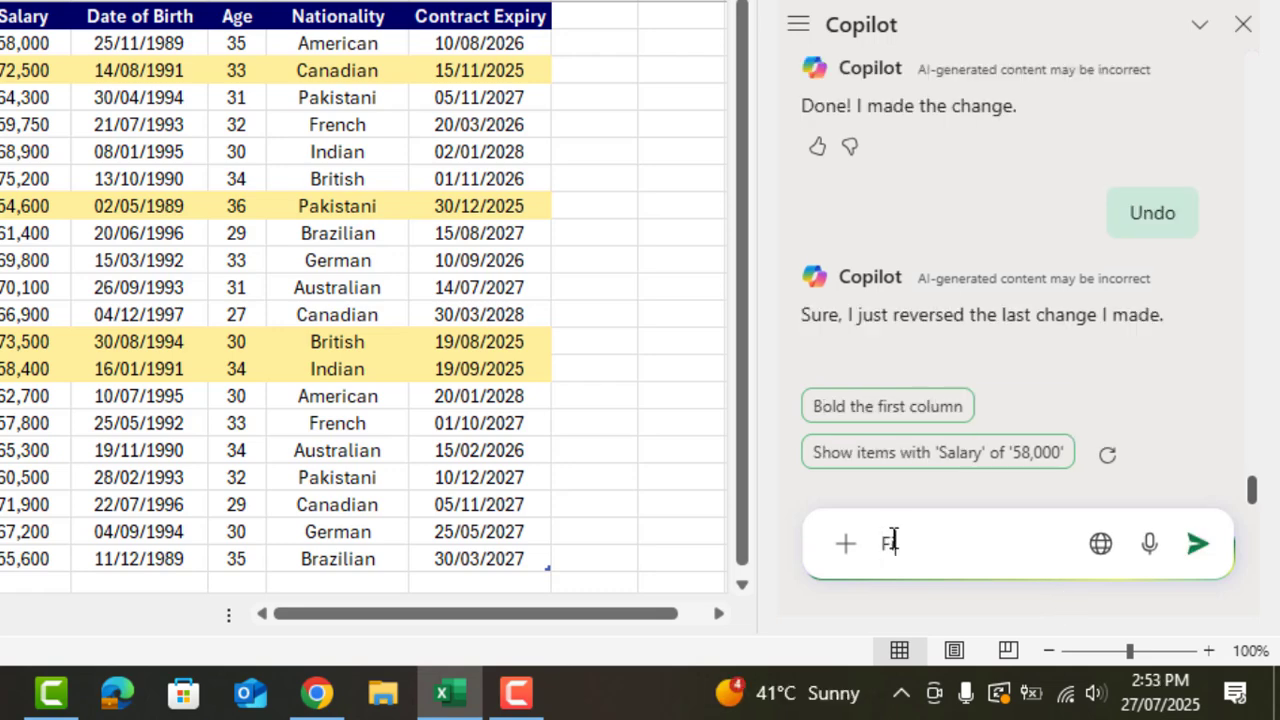
text(loyee whose age is 30 or less)
key(Return)
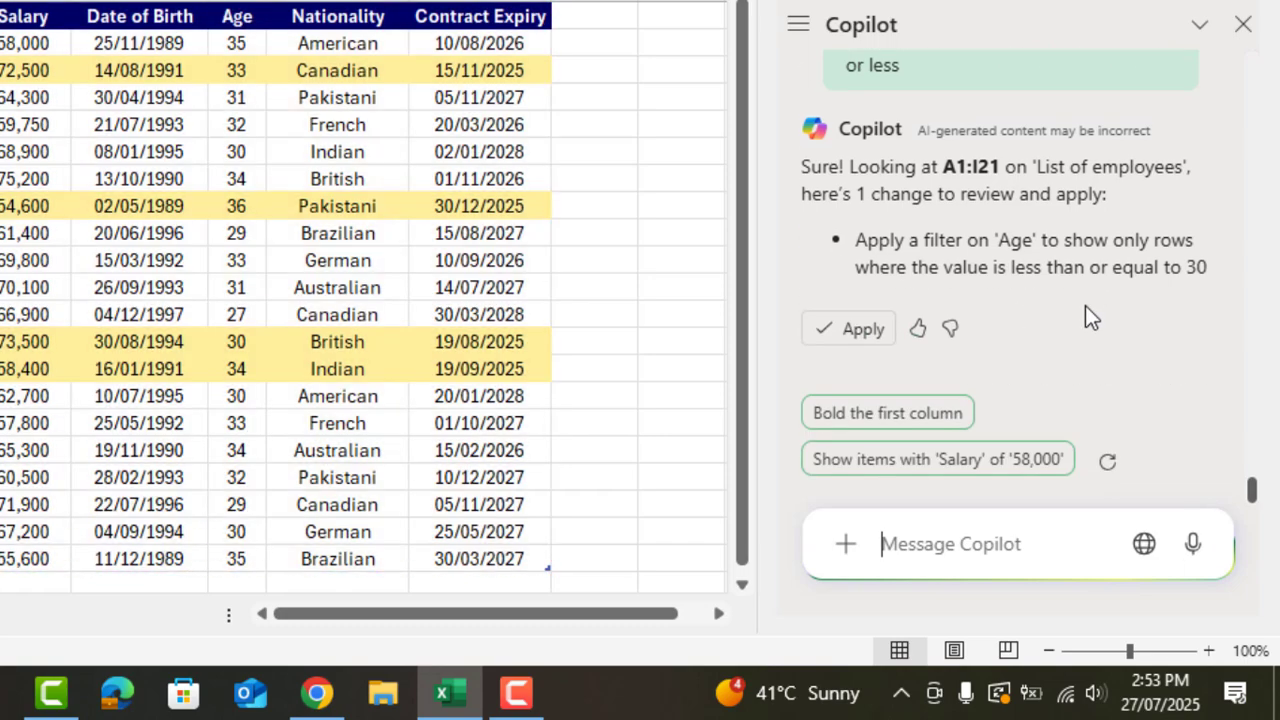
click(863, 332)
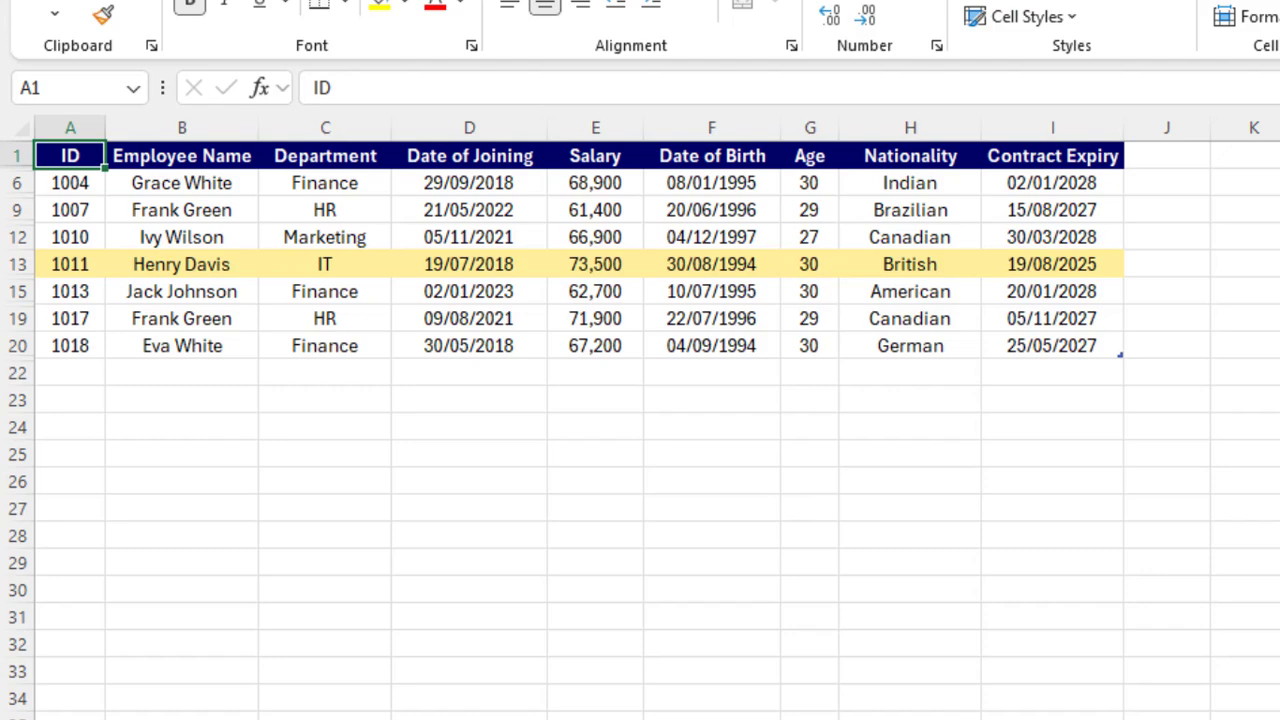
key(ctrl+z)
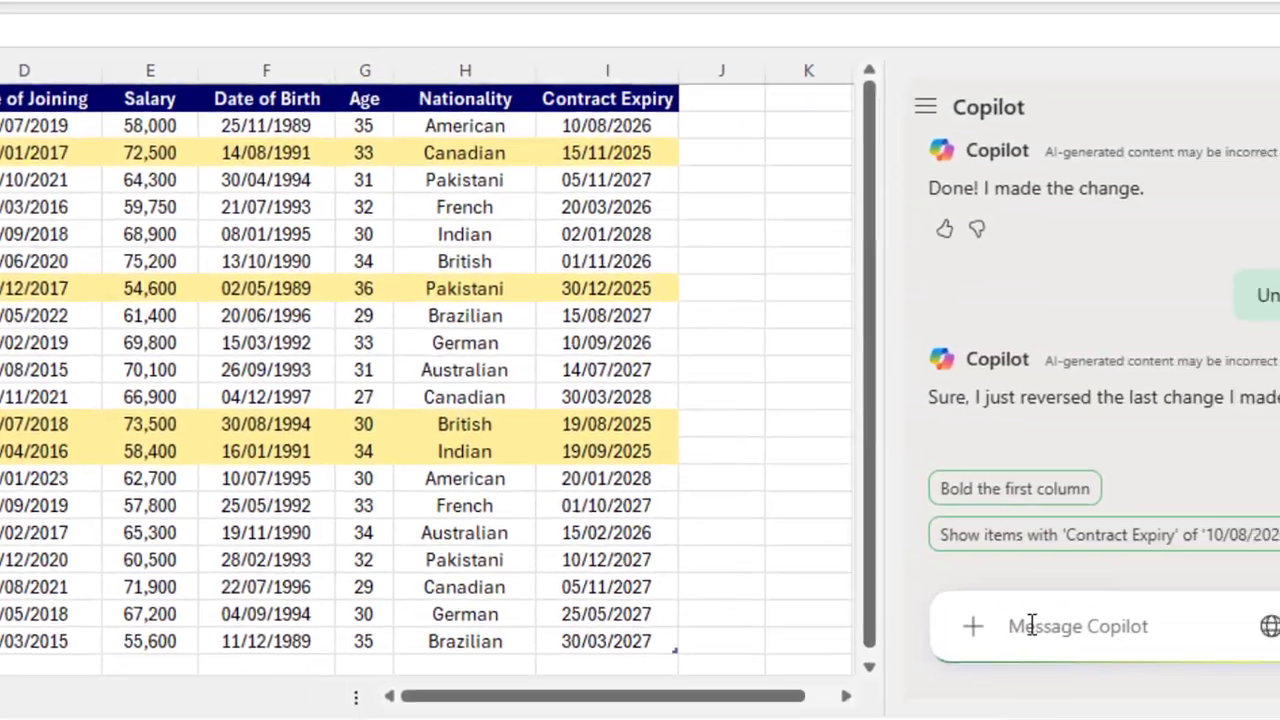
text(filter pakistani national employees)
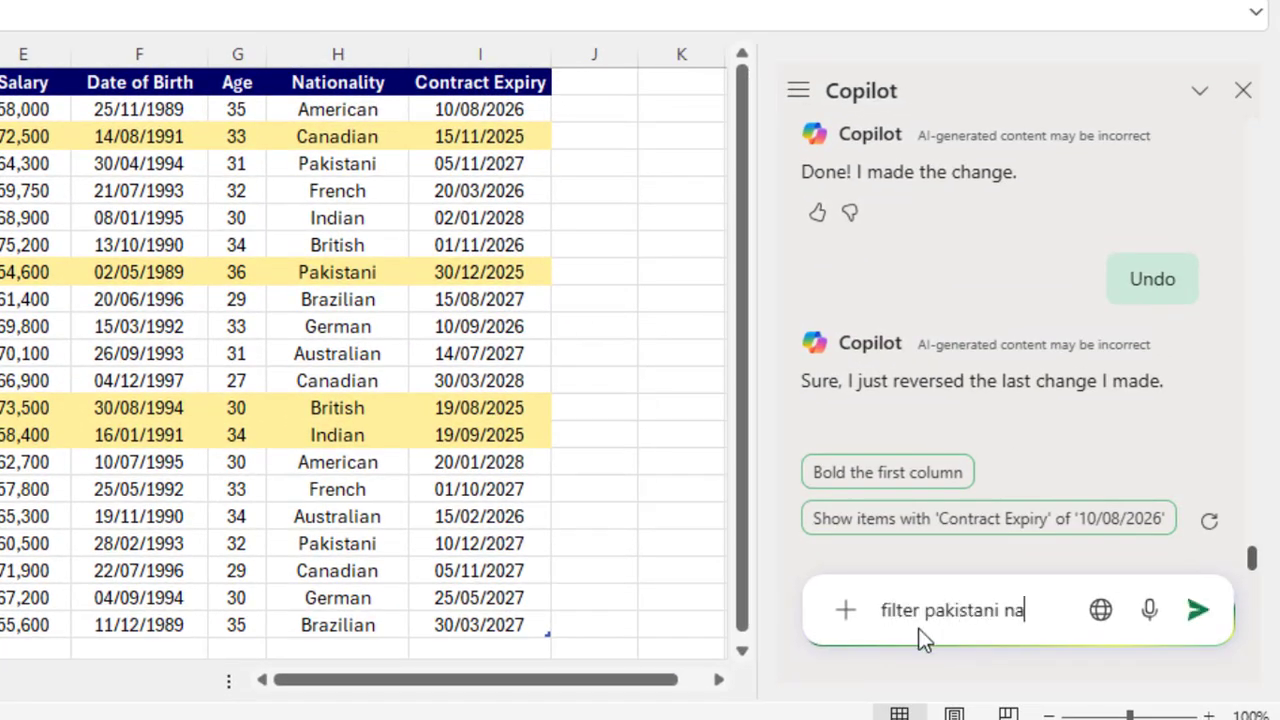
key(Return)
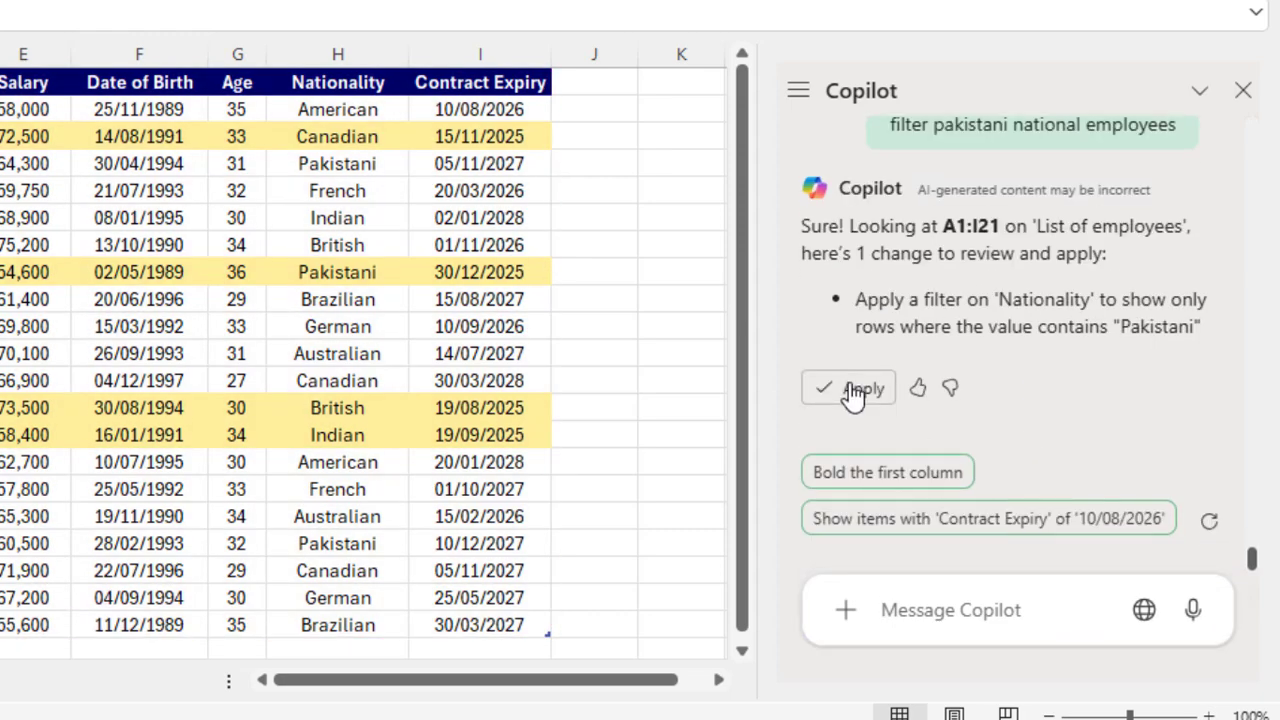
click(852, 390)
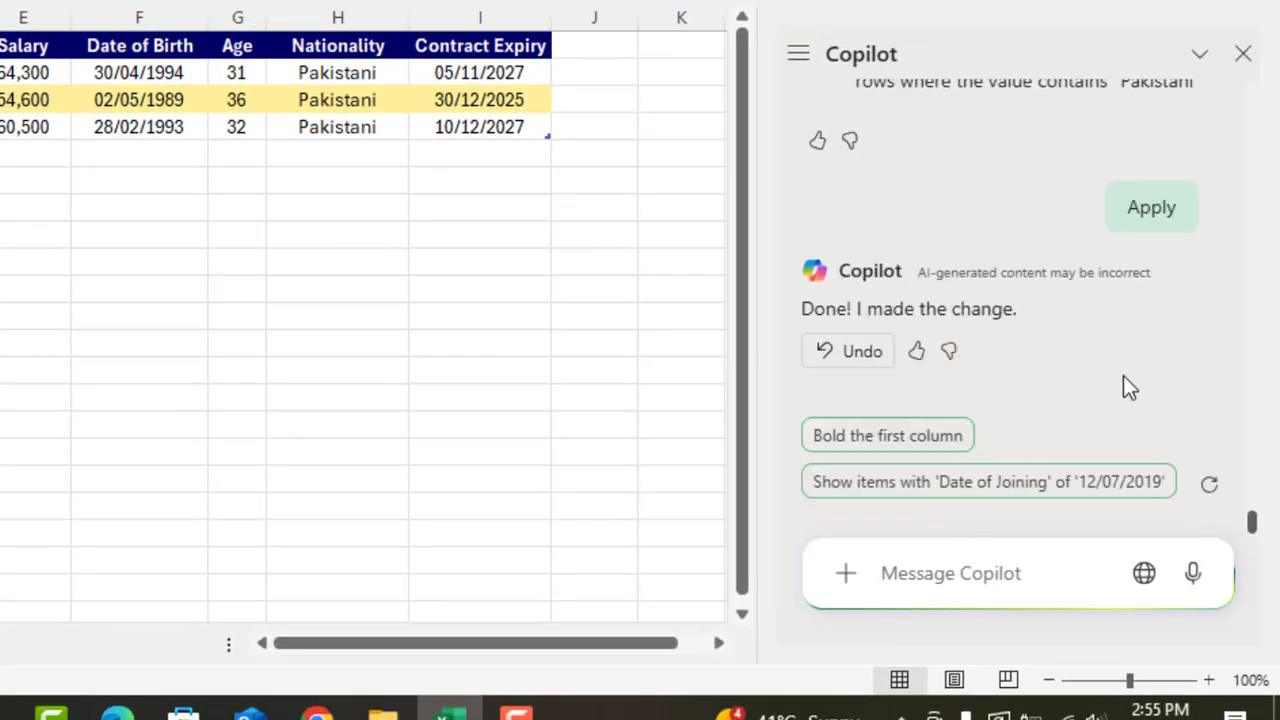
Step: Remove the Pakistani filter and highlight rows of employees with over 5 years since joining in green
click(836, 362)
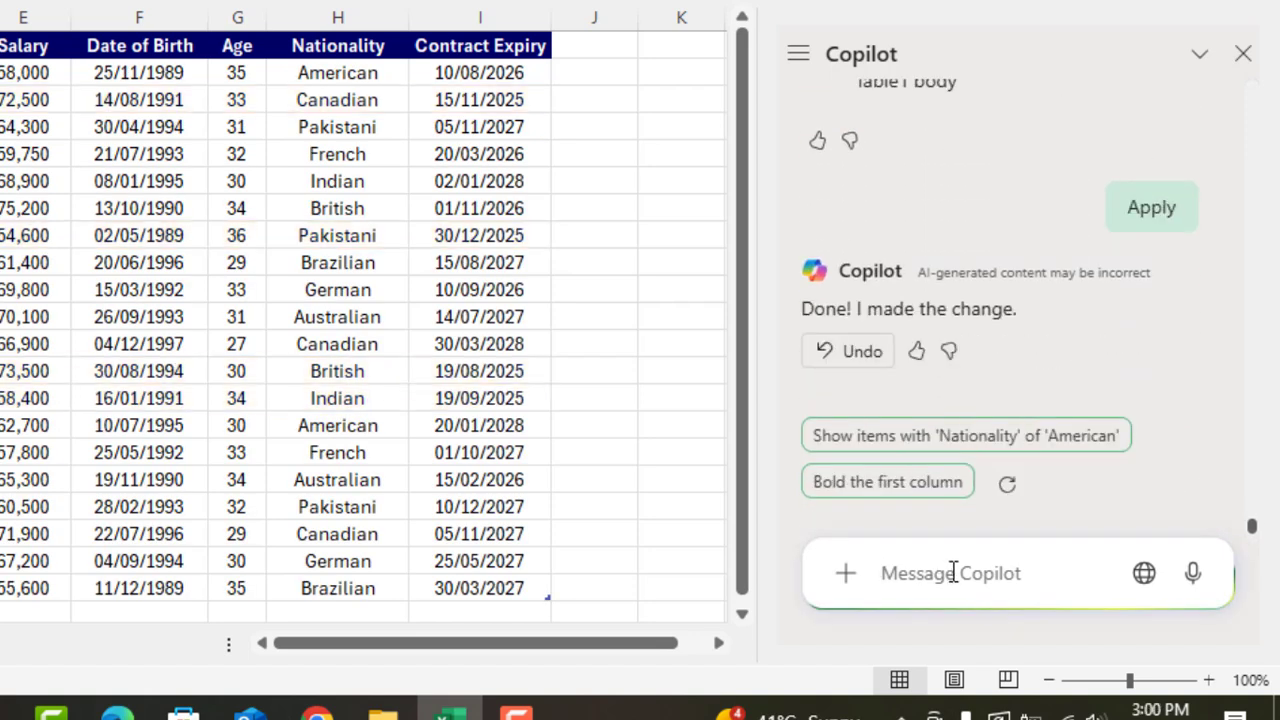
text(Highlight employee row if)
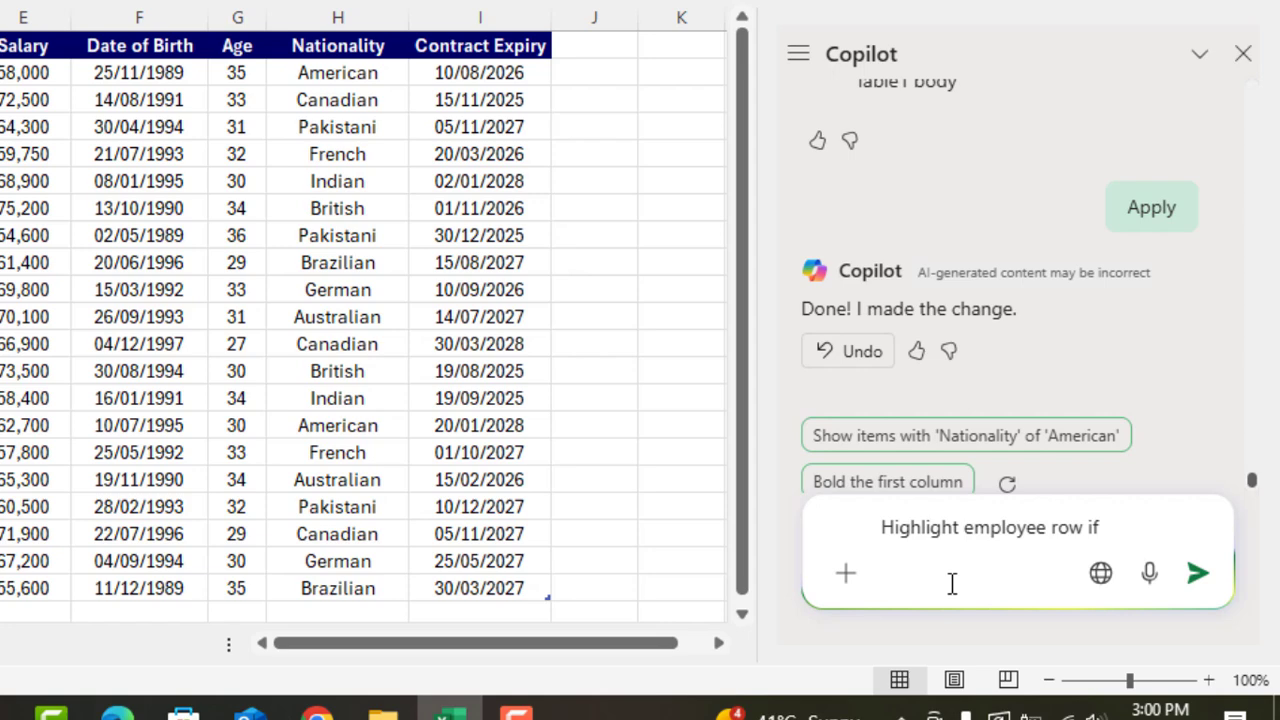
text( the employee is working more than 5 years based on joining date)
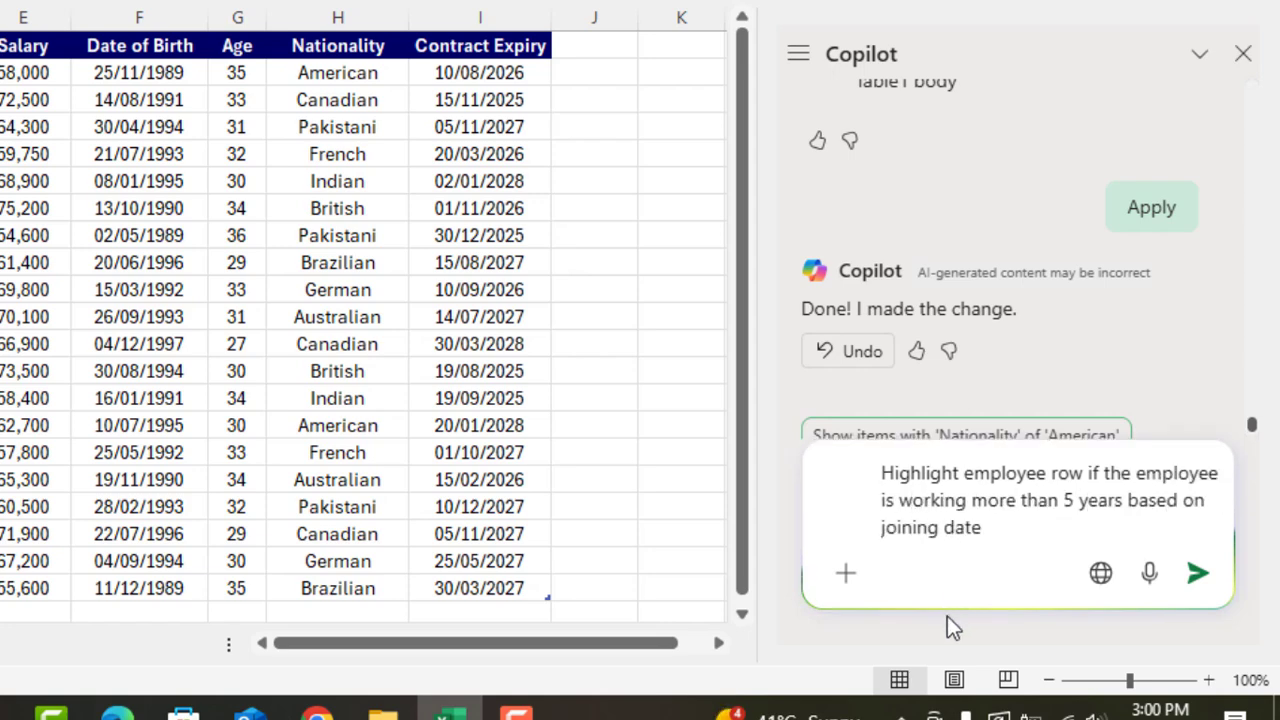
key(Return)
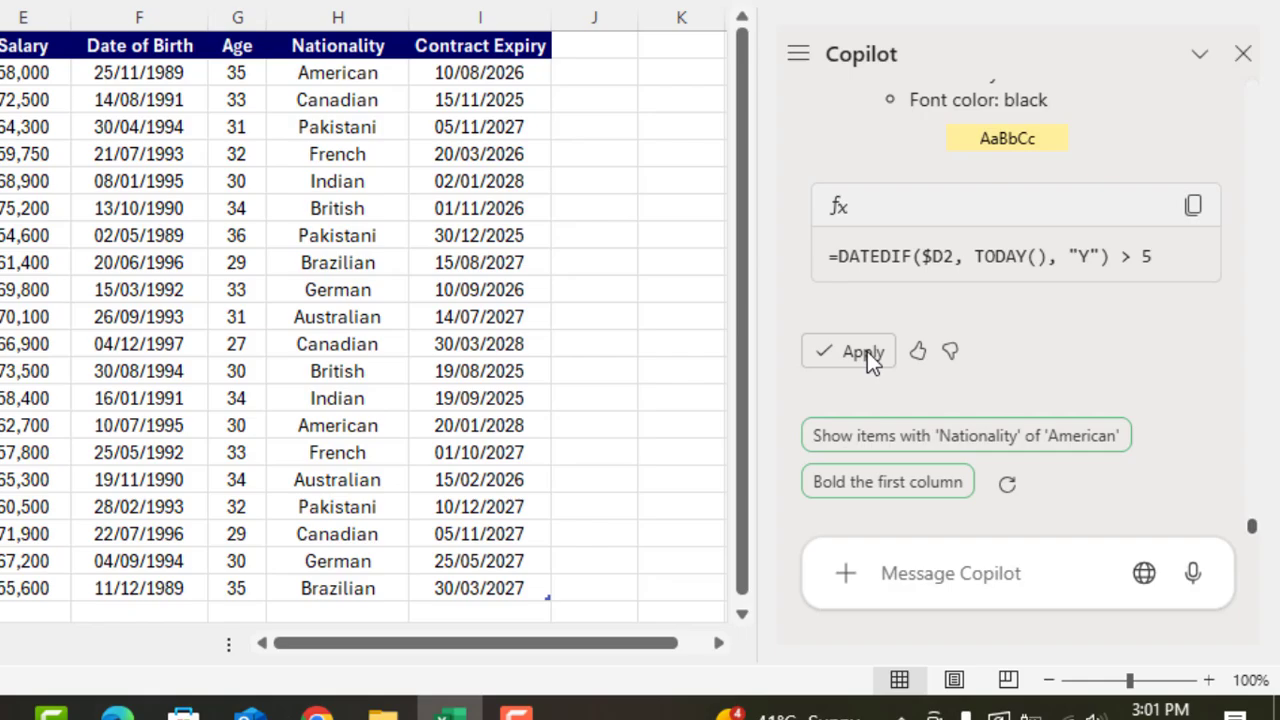
click(872, 354)
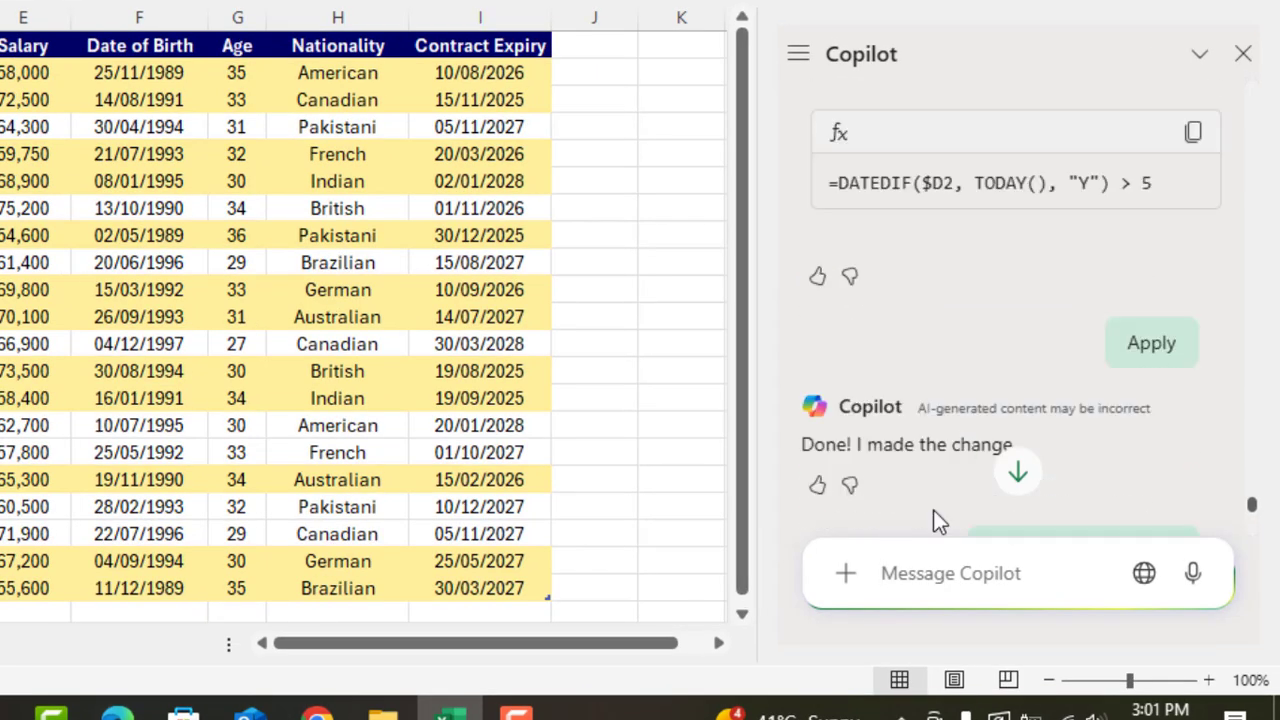
text(change color to green)
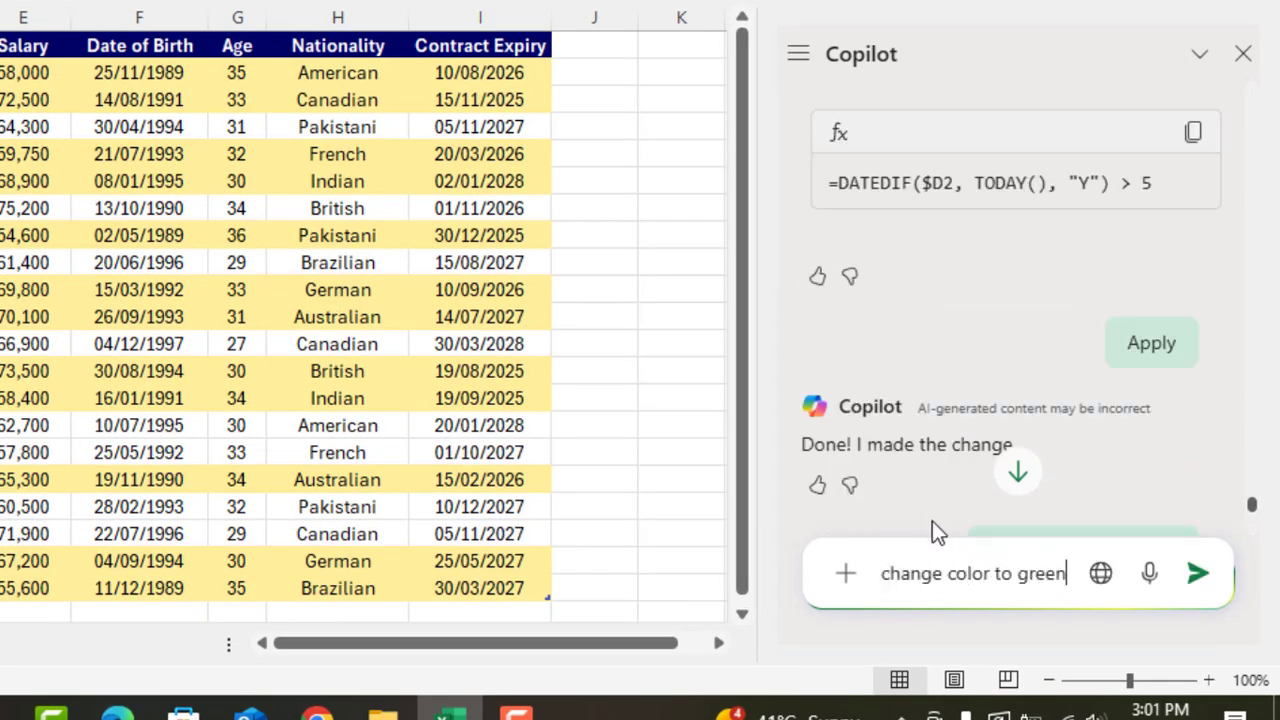
key(Return)
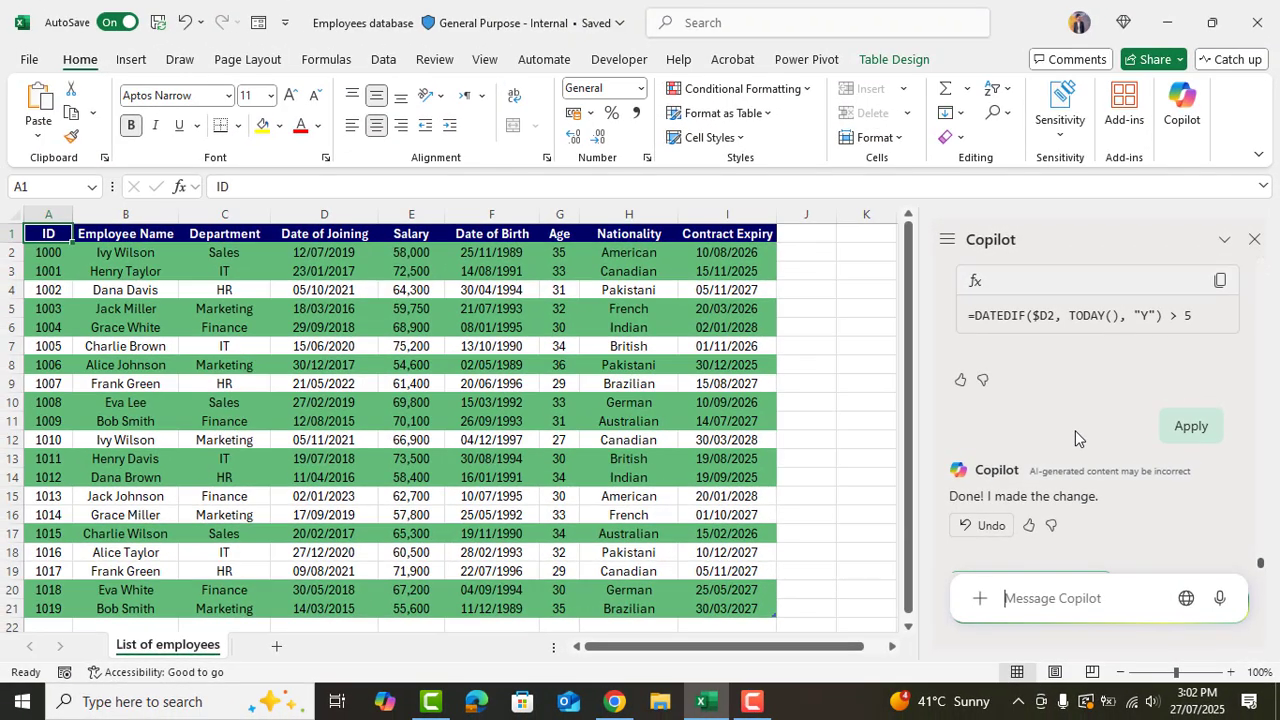
Step: Have Copilot clear all conditional formatting and apply it, removing every row highlight
scroll(566, 366, down, 1)
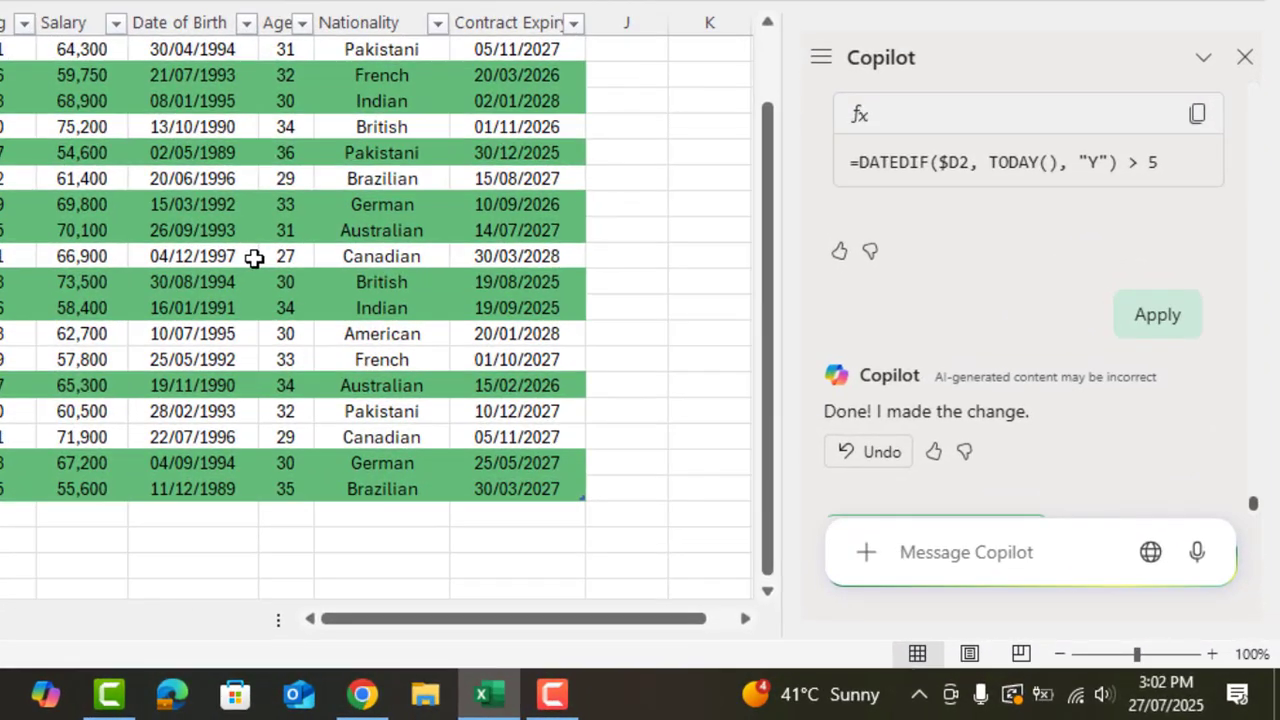
scroll(296, 277, up, 1)
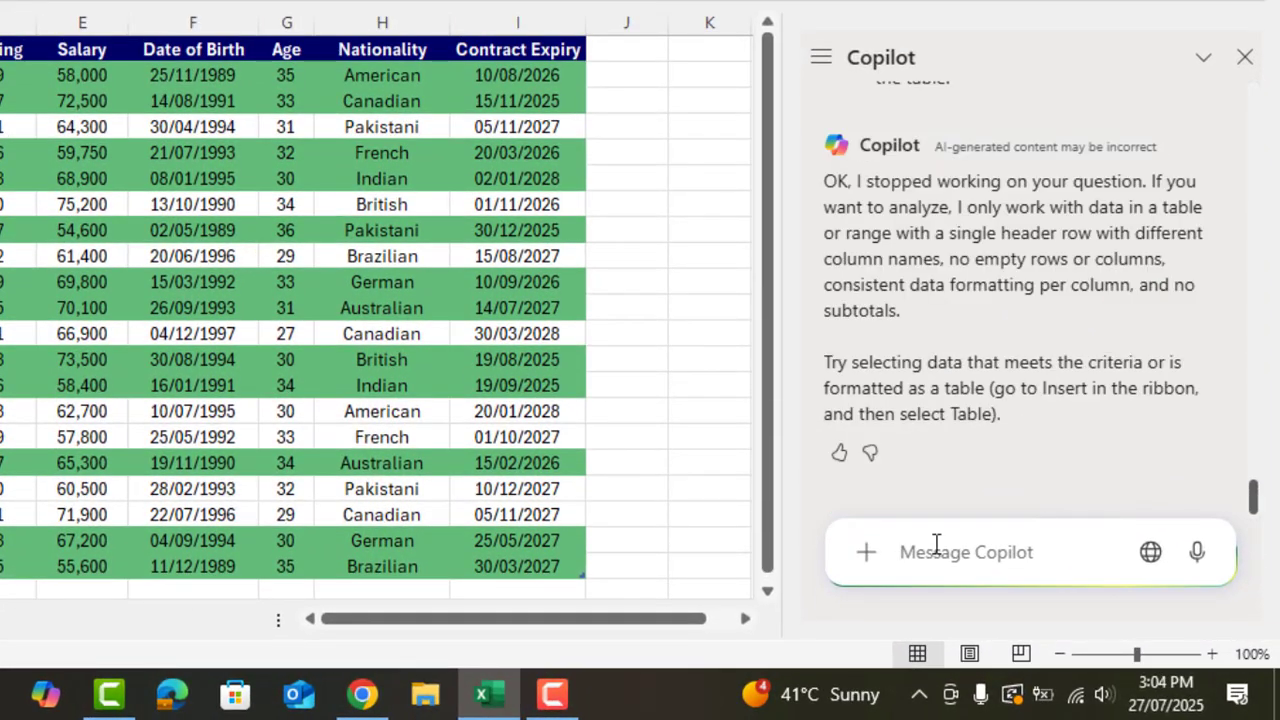
text(clear conditional formatting)
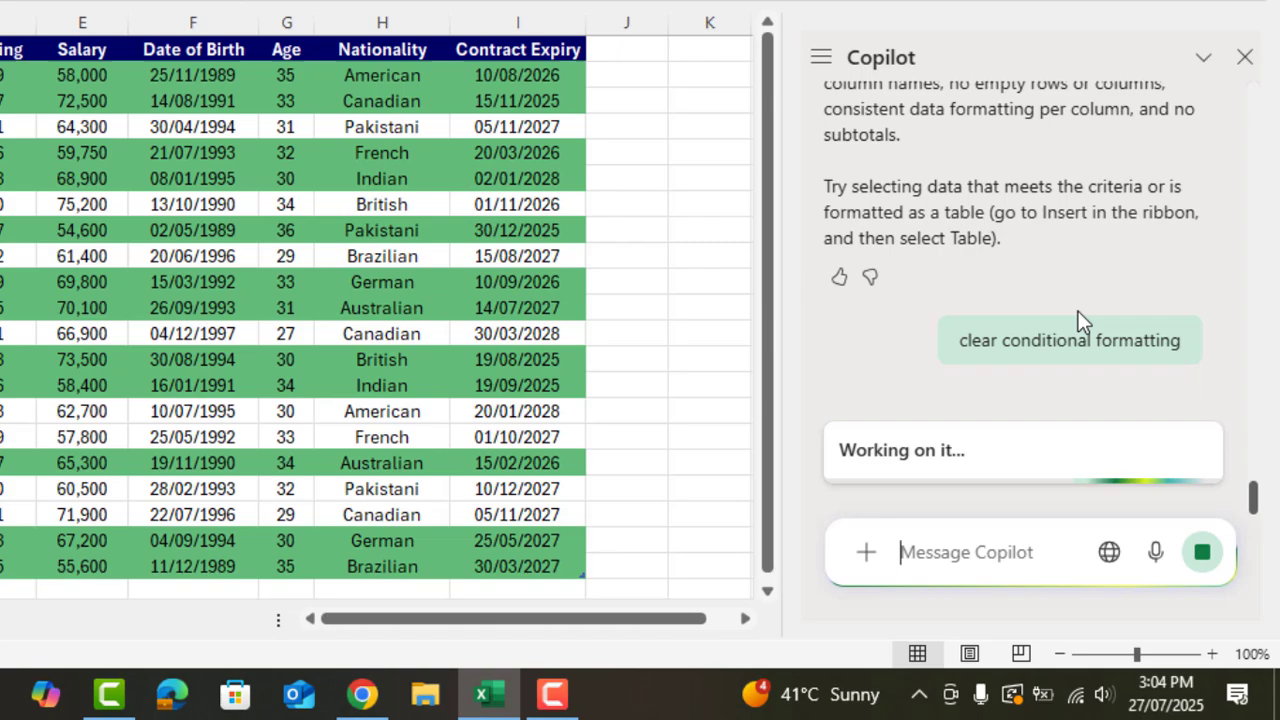
click(860, 300)
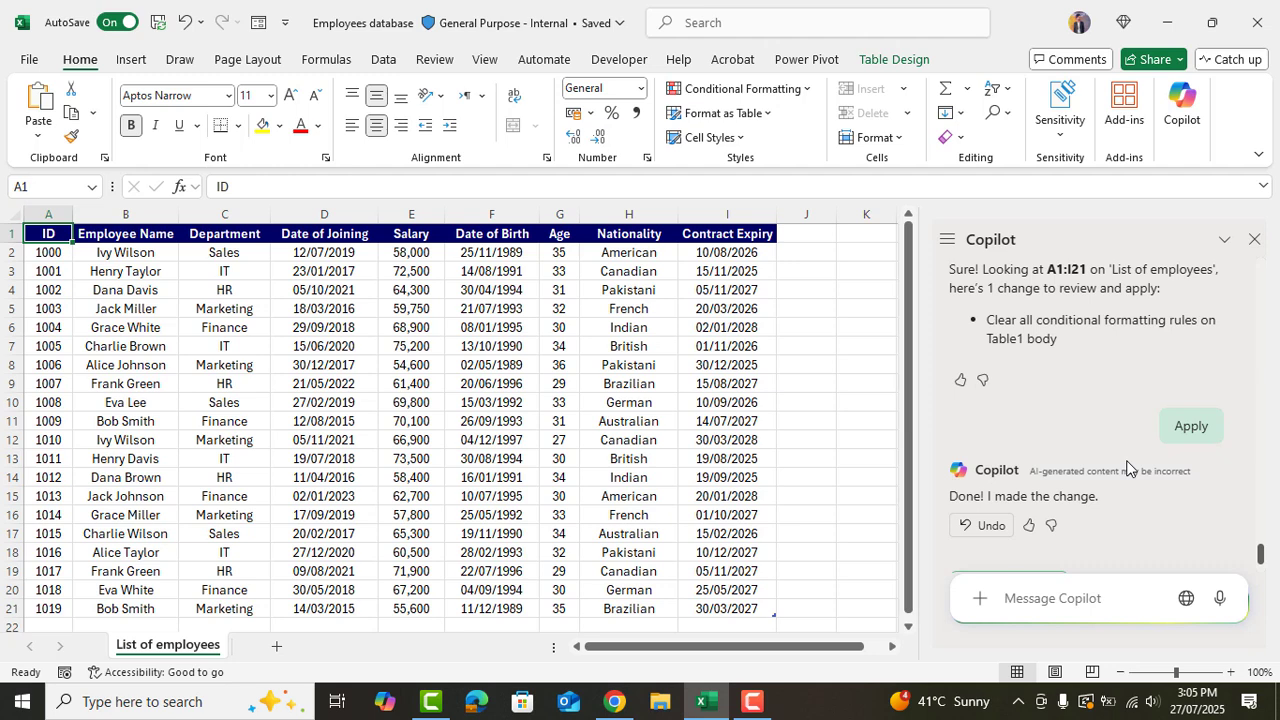
click(752, 701)
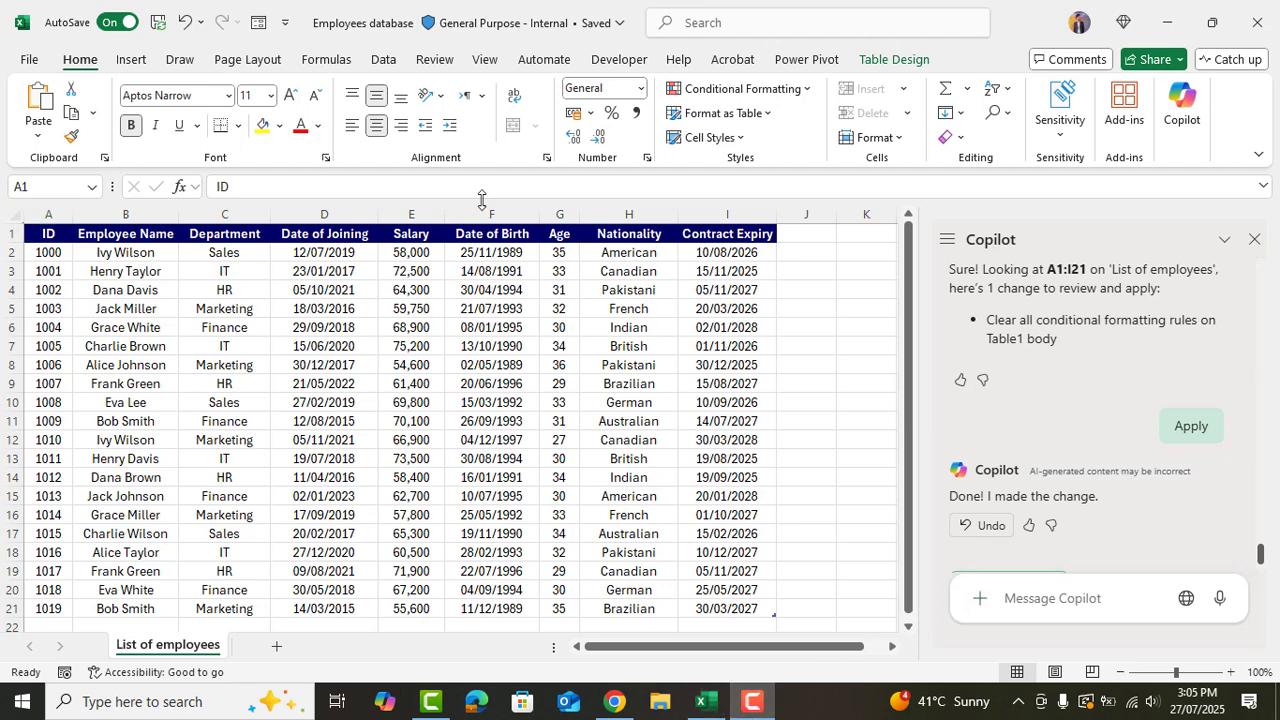